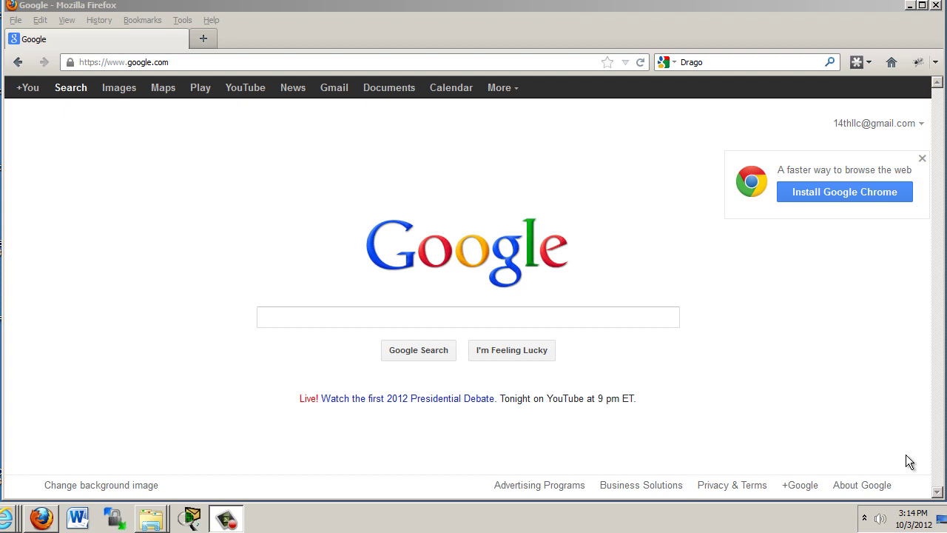
- Start all WampServer services from the system tray and check that the server icon shows online
{"action": "left_click", "coordinate": [798, 4]}
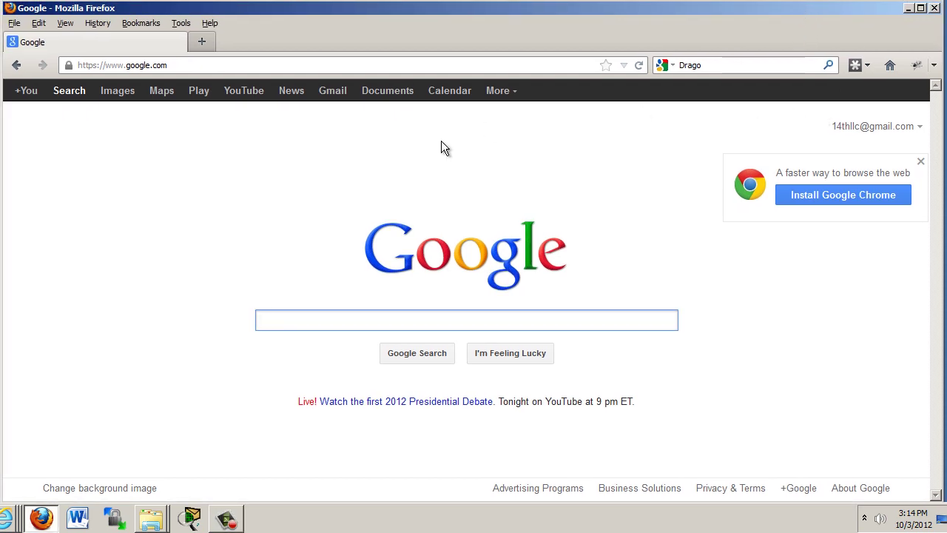
{"action": "left_click", "coordinate": [865, 521]}
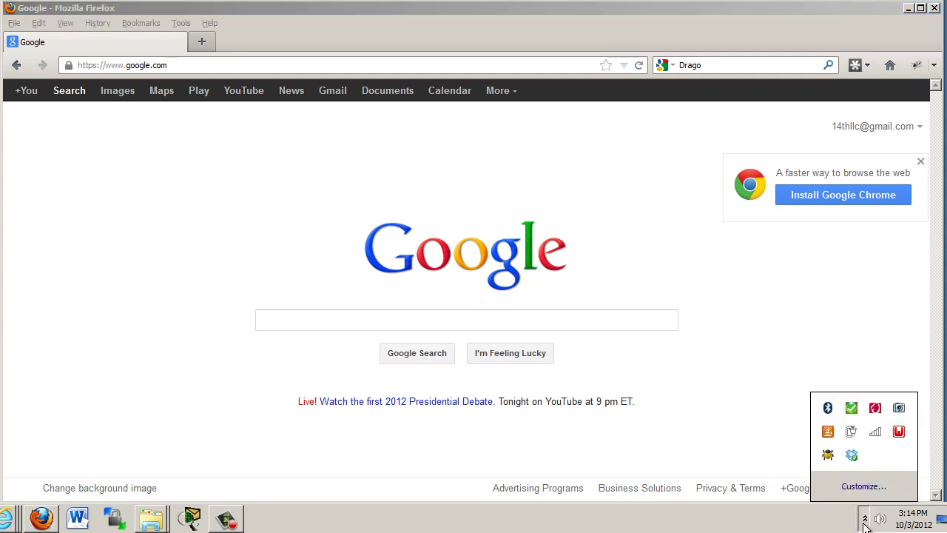
{"action": "left_click", "coordinate": [899, 434]}
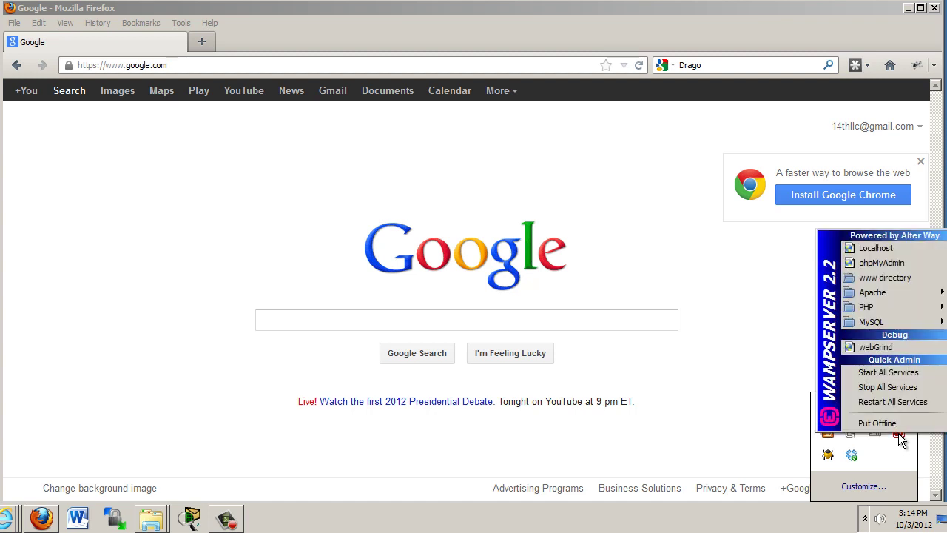
{"action": "left_click", "coordinate": [881, 374]}
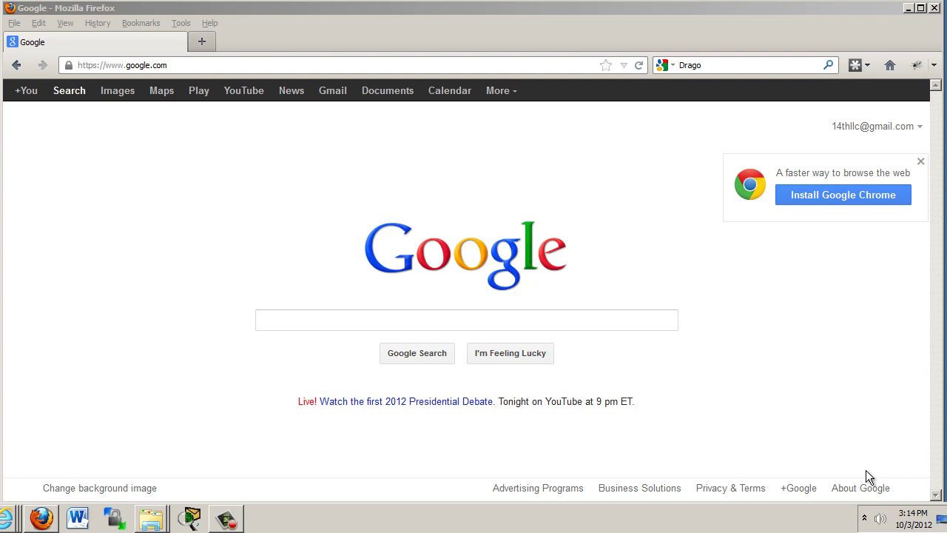
{"action": "left_click", "coordinate": [865, 518]}
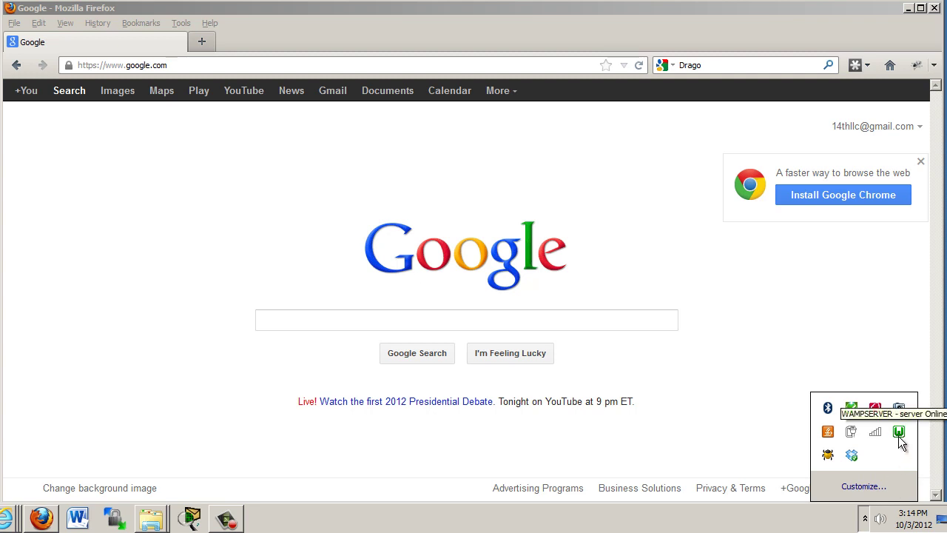
{"action": "left_click", "coordinate": [833, 351]}
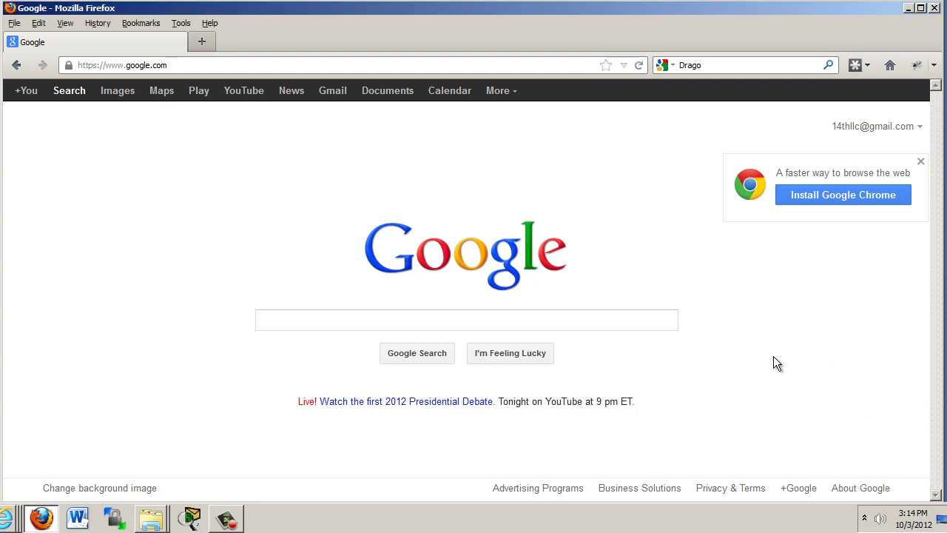
- Load localhost in Firefox to display the server's Index of / listing
{"action": "left_click", "coordinate": [200, 67]}
{"action": "type", "text": "localhost"}
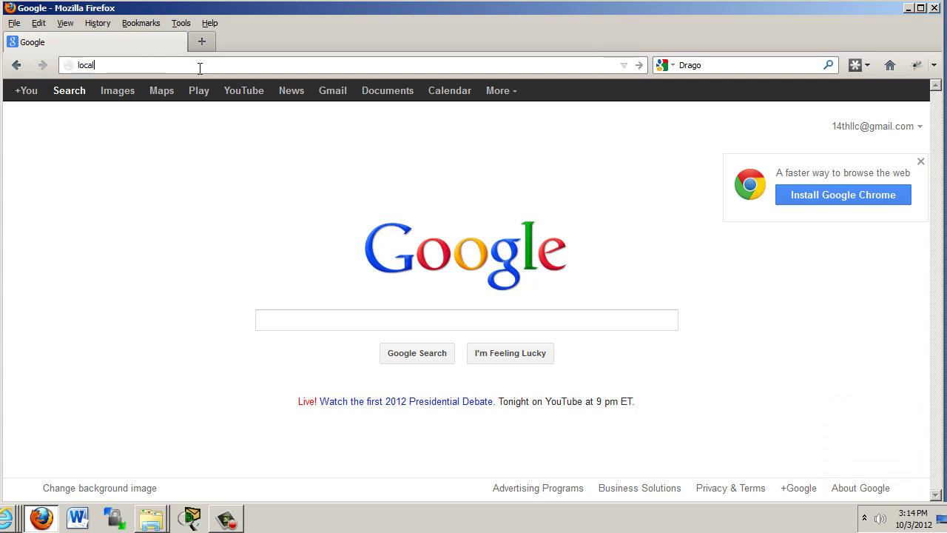
{"action": "key", "text": "Return"}
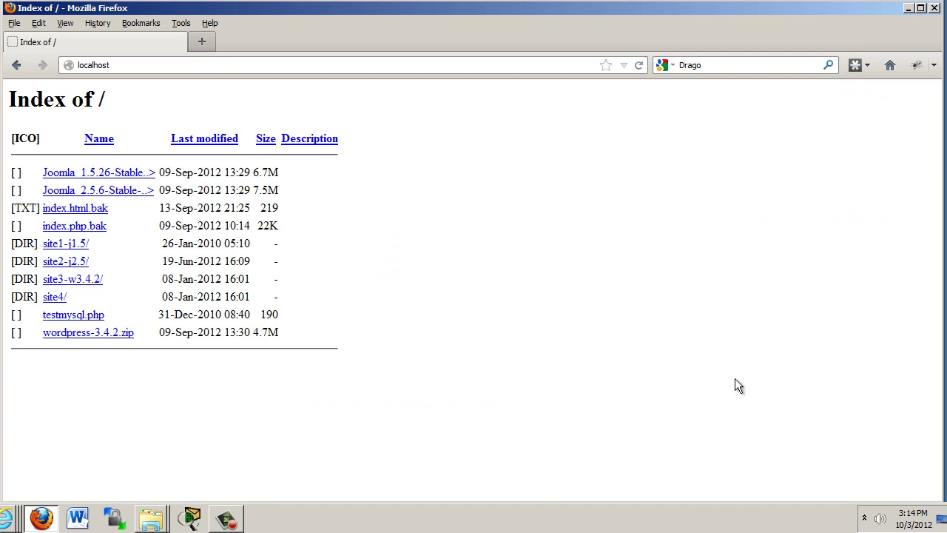
{"action": "left_click", "coordinate": [864, 518]}
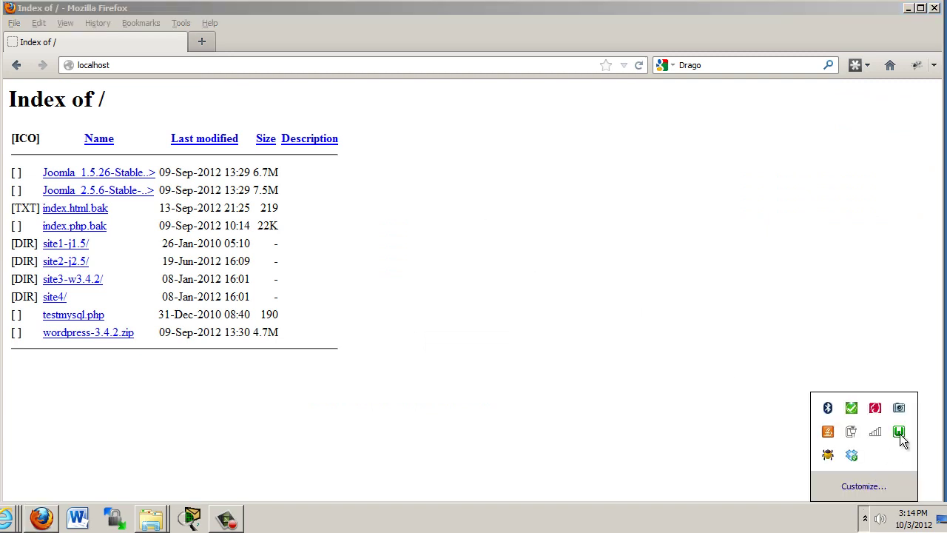
{"action": "left_click", "coordinate": [899, 433]}
- Browse the www directory's site folders in Explorer, then return to Firefox's localhost listing
{"action": "left_click", "coordinate": [886, 279]}
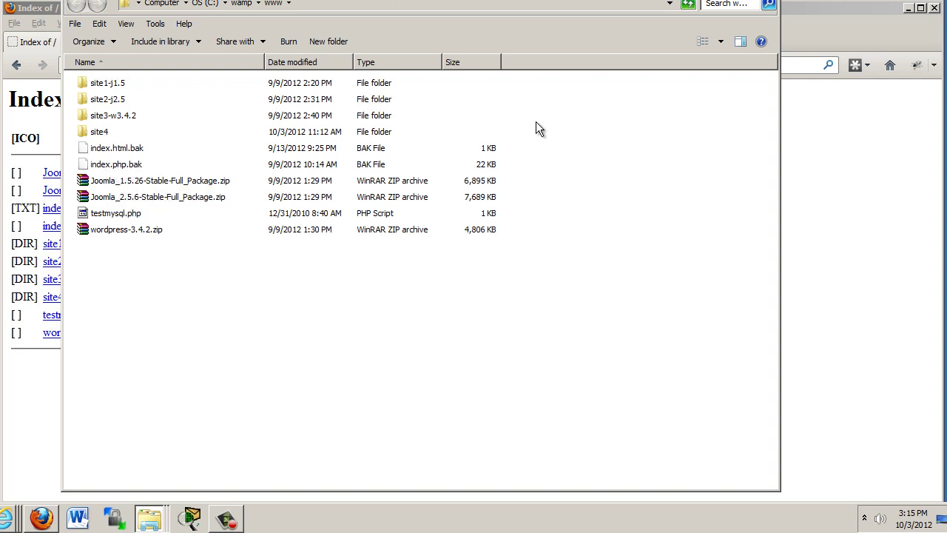
{"action": "left_click", "coordinate": [814, 111]}
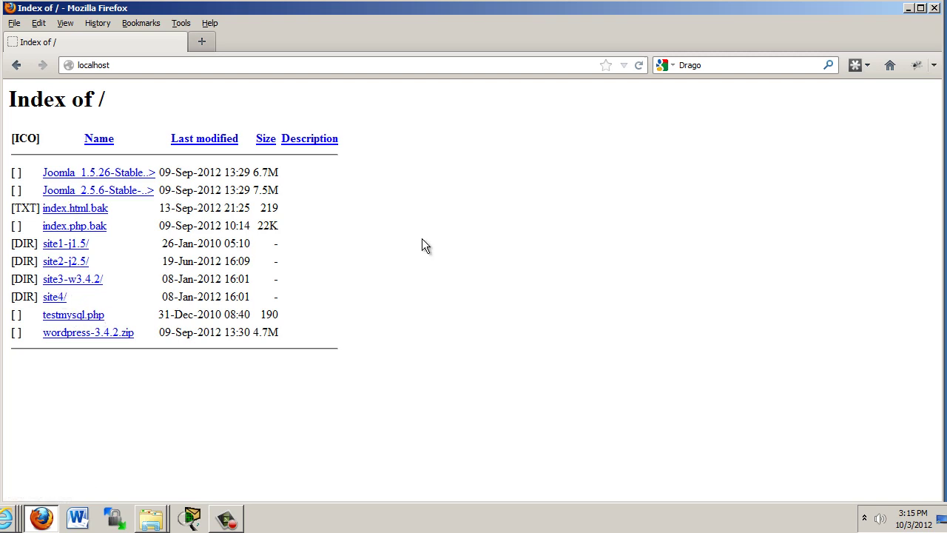
- Open the site3-w3.4.2/ site and scroll through its Hello world! post and back up
{"action": "left_click", "coordinate": [84, 284]}
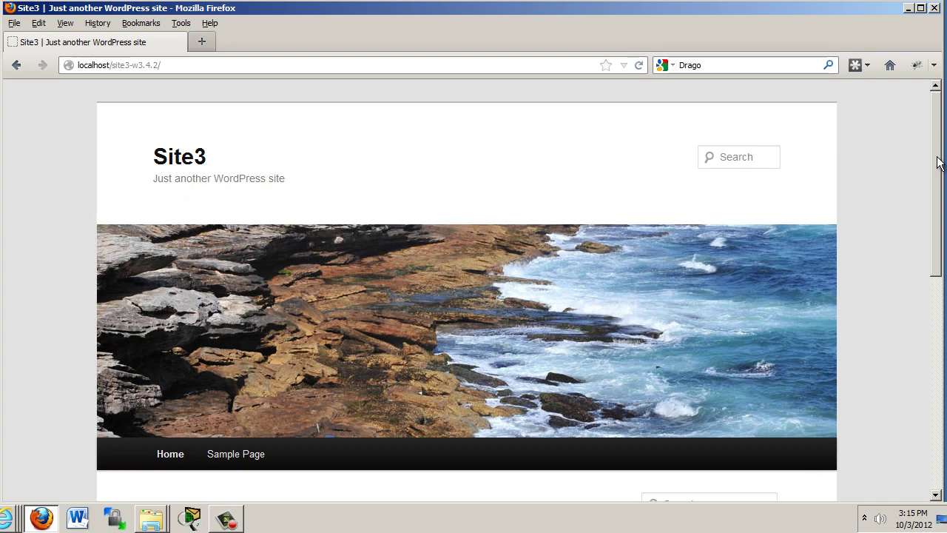
{"action": "left_click_drag", "start_coordinate": [938, 163], "coordinate": [941, 258]}
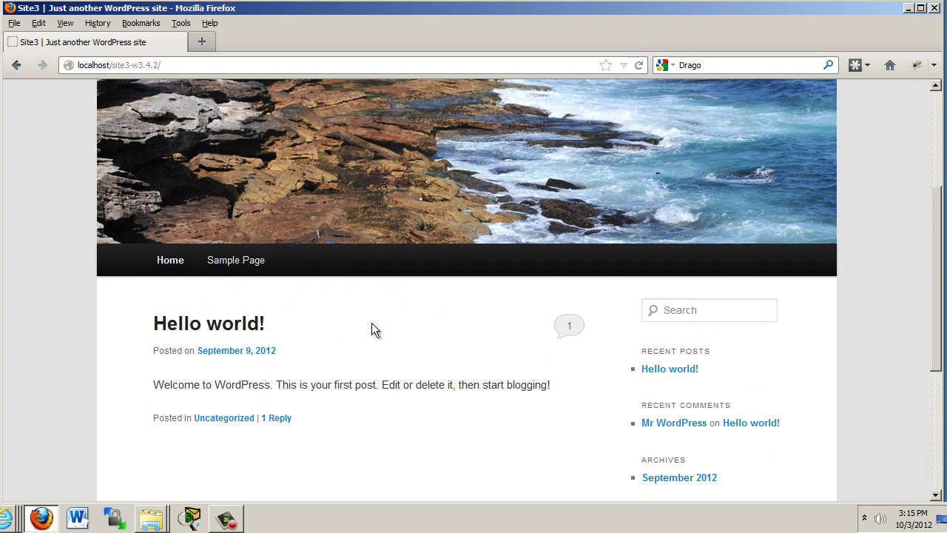
{"action": "scroll", "coordinate": [913, 328], "scroll_direction": "up", "scroll_amount": 5}
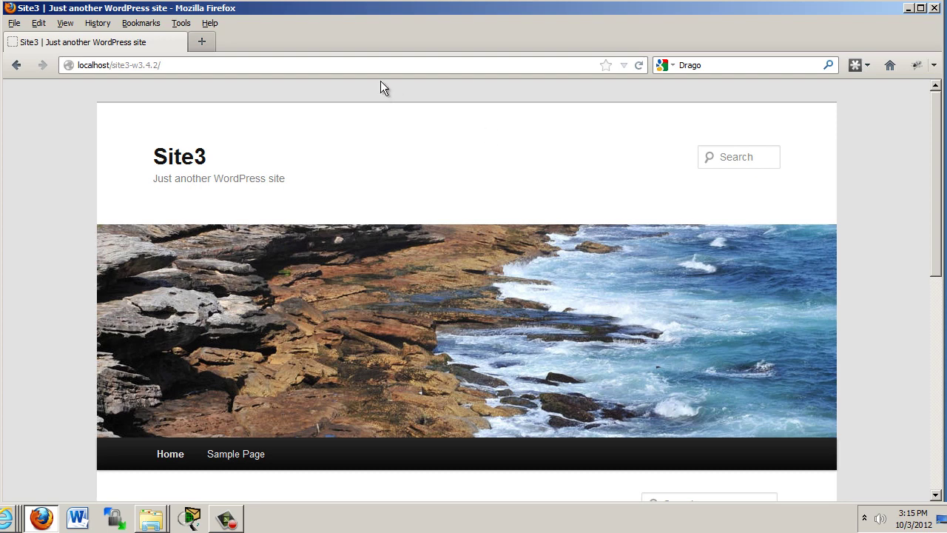
- In a new tab, go to localhost/site3-w3.4.2/wp-admin to reach the login page
{"action": "left_click", "coordinate": [202, 42]}
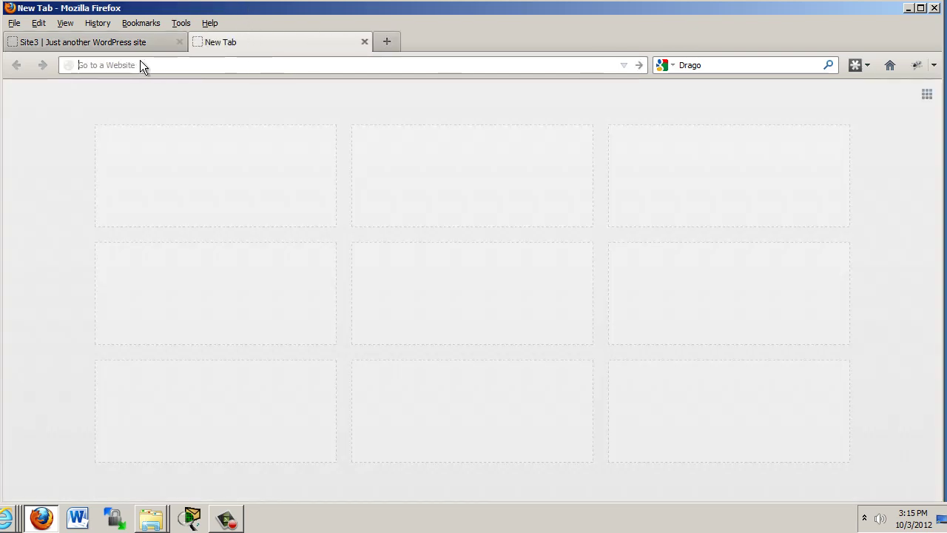
{"action": "type", "text": "localhost"}
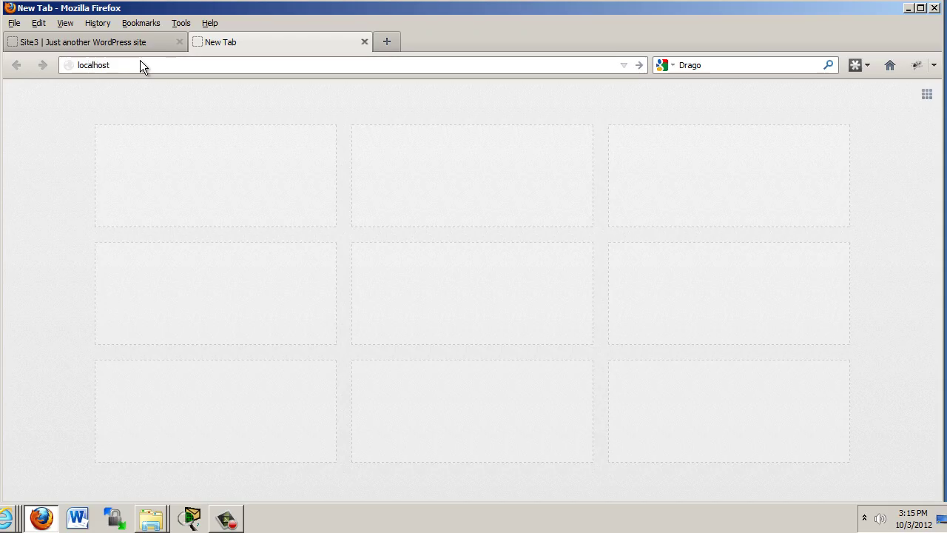
{"action": "key", "text": "Return"}
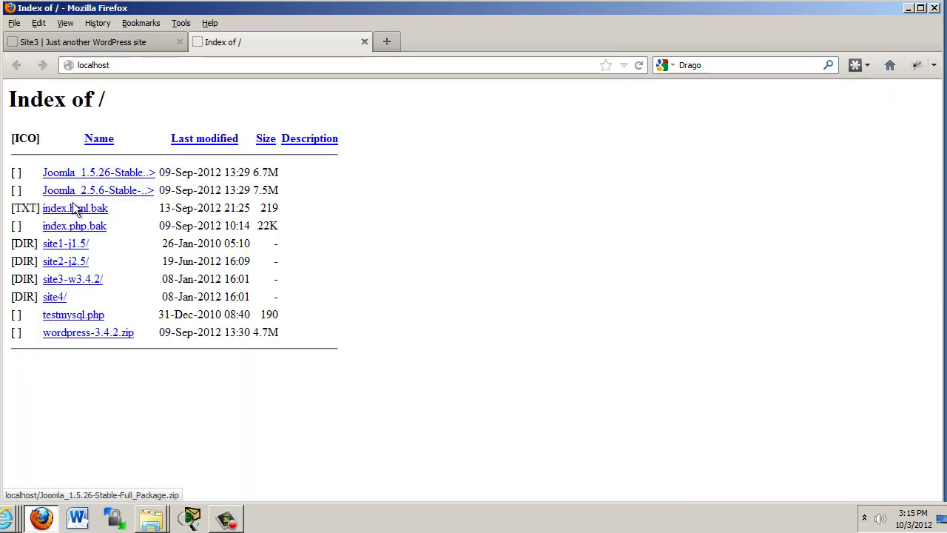
{"action": "left_click", "coordinate": [72, 278]}
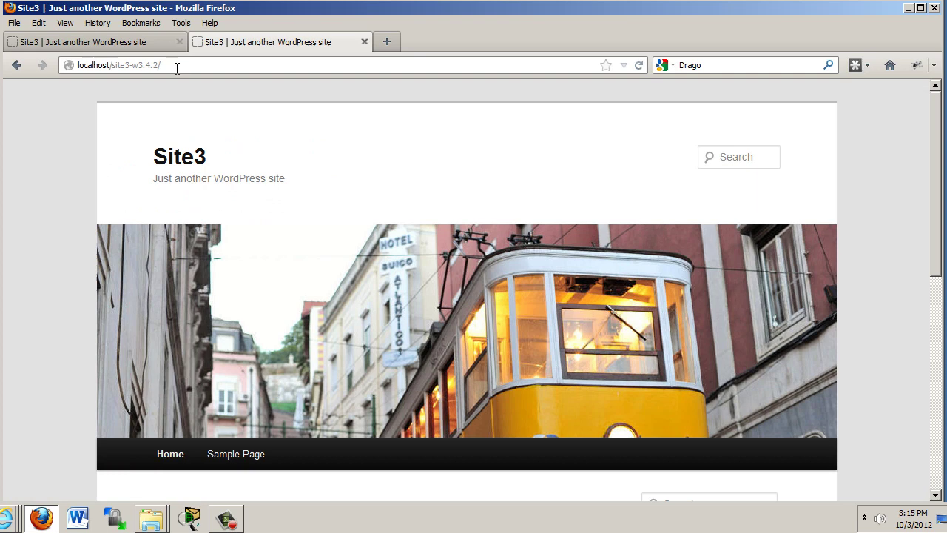
{"action": "left_click", "coordinate": [179, 65]}
{"action": "left_click", "coordinate": [179, 65]}
{"action": "type", "text": "wp-"}
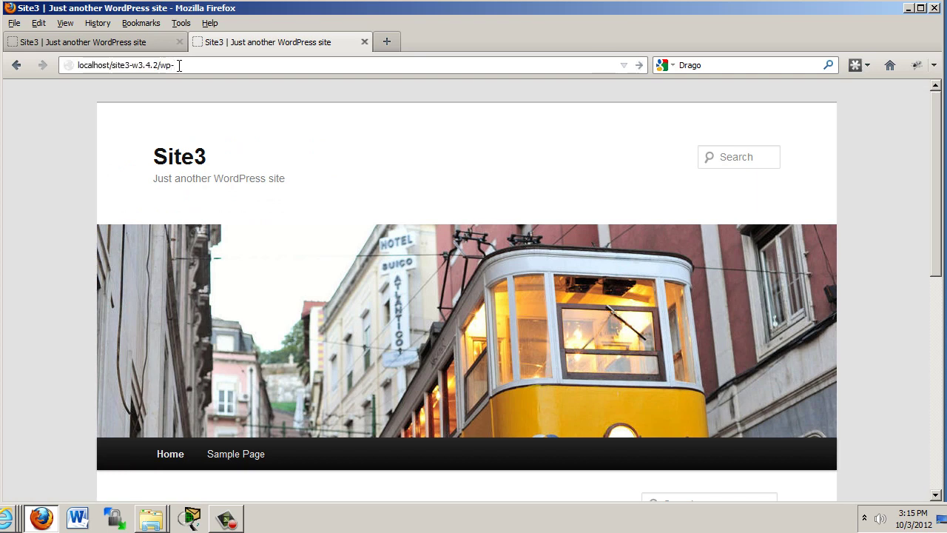
{"action": "type", "text": "admin"}
{"action": "key", "text": "Return"}
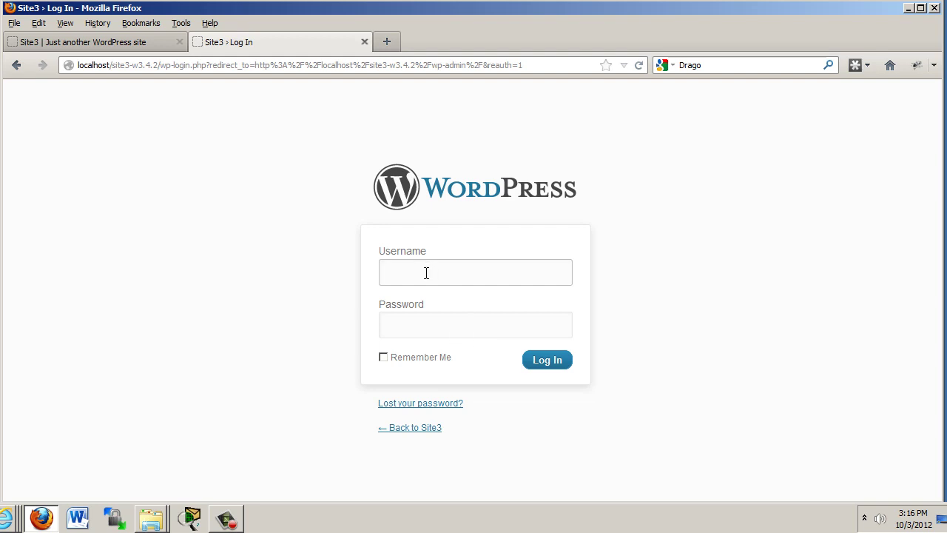
- Enter the admin username and the account password, and log in to Site3
{"action": "type", "text": "admin"}
{"action": "left_click", "coordinate": [417, 321]}
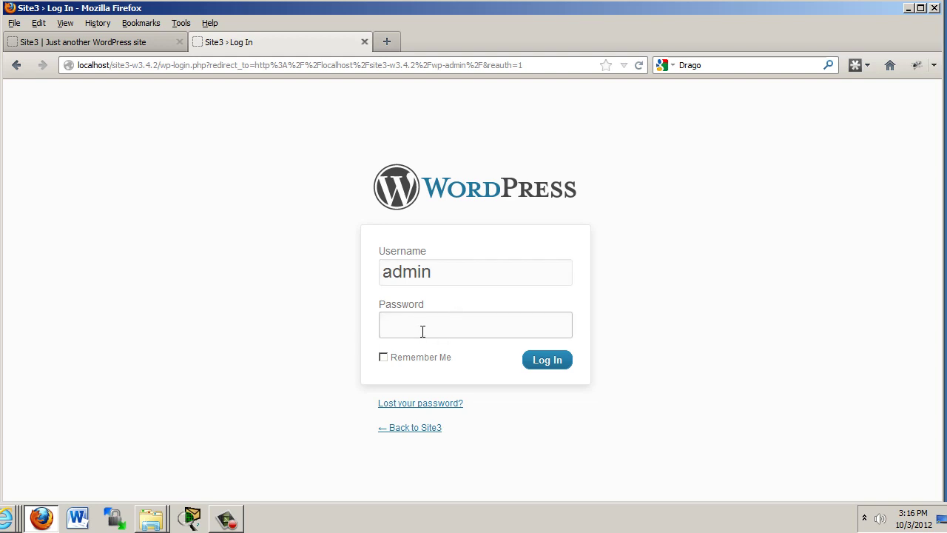
{"action": "type", "text": "admin123"}
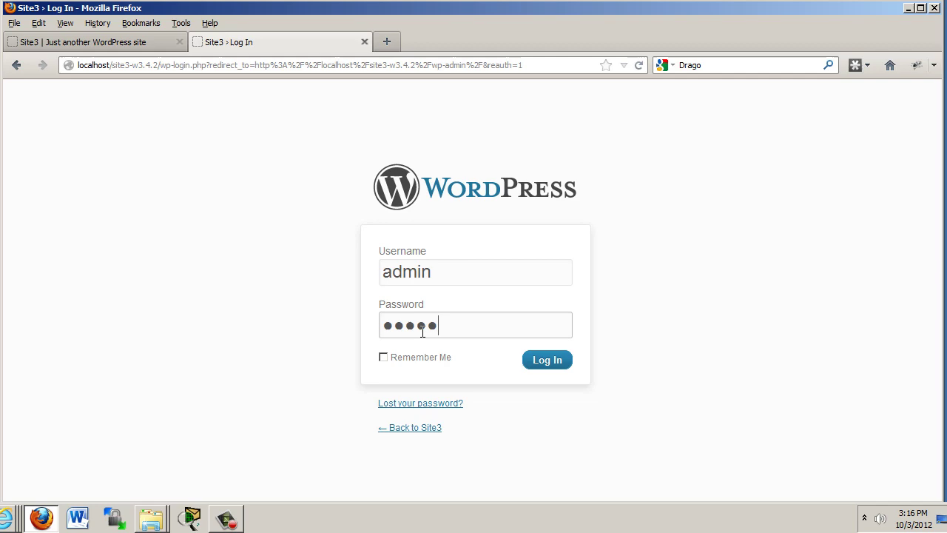
{"action": "type", "text": "4"}
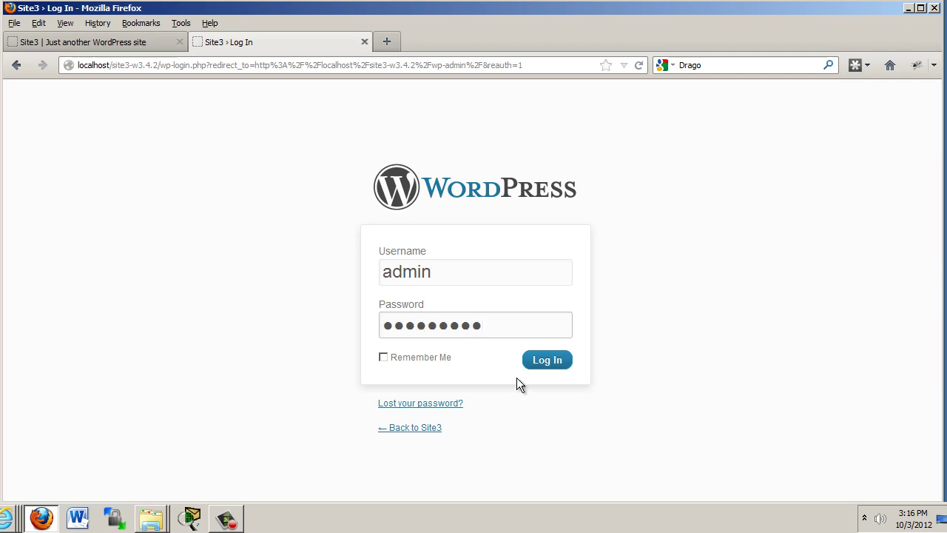
{"action": "left_click", "coordinate": [545, 363]}
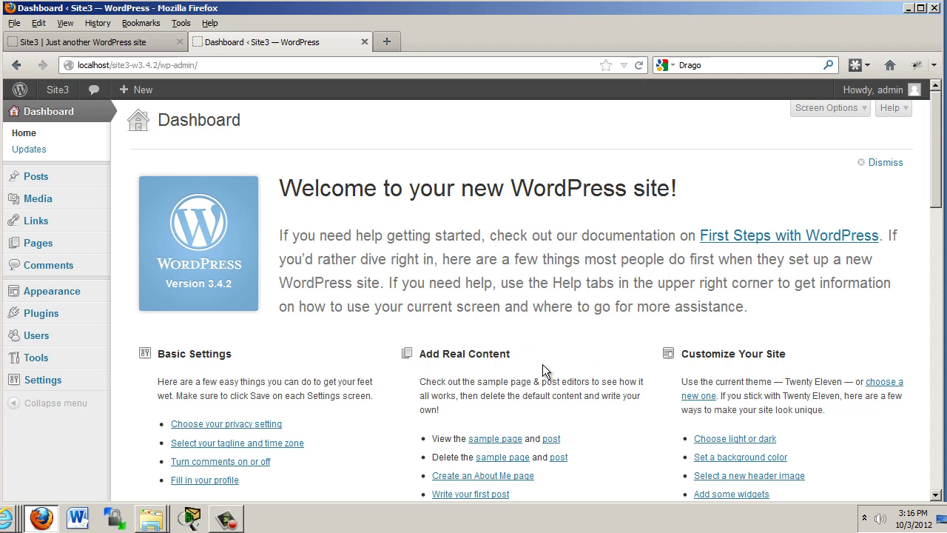
- Scroll the Site3 front page in the first tab, then return to the Dashboard tab
{"action": "left_click", "coordinate": [82, 42]}
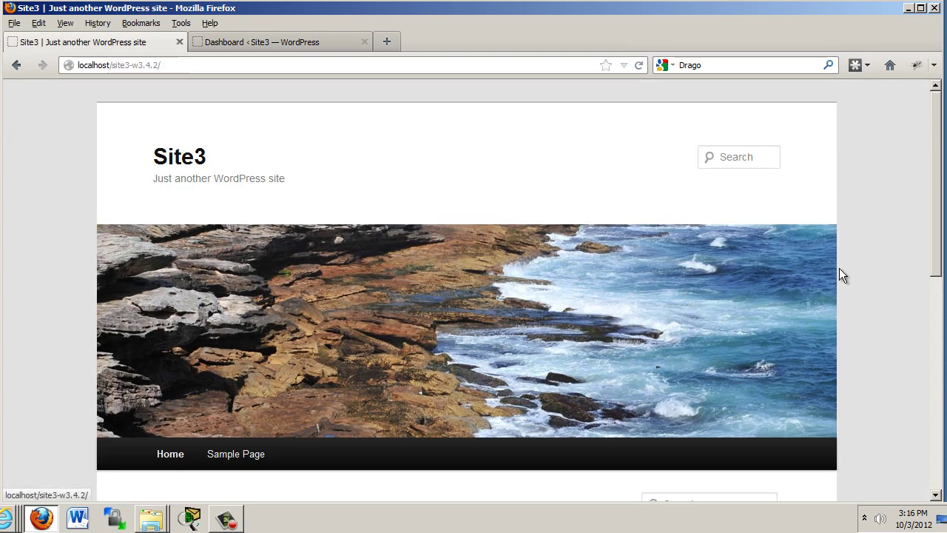
{"action": "left_click_drag", "start_coordinate": [937, 226], "coordinate": [934, 164]}
{"action": "left_click", "coordinate": [278, 42]}
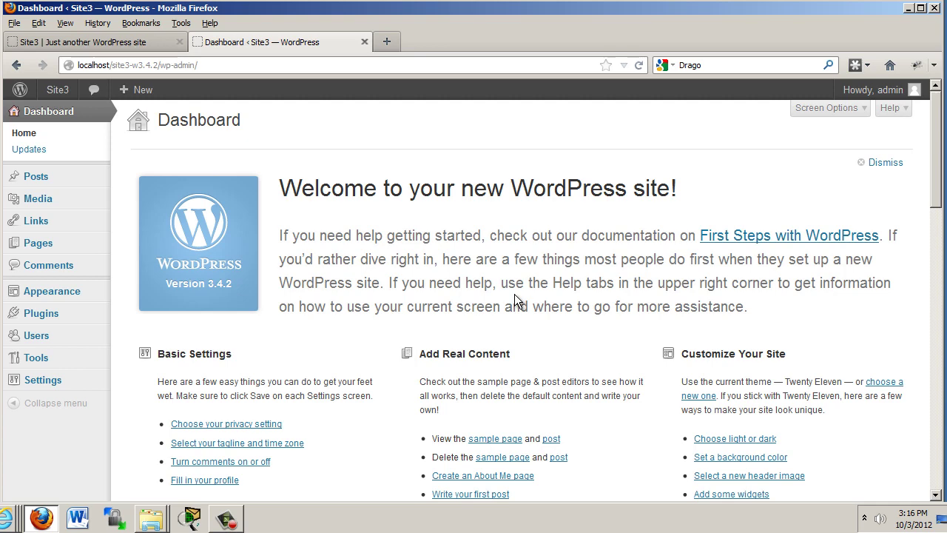
- Go to Posts and choose Edit on the Hello world! row
{"action": "left_click", "coordinate": [45, 183]}
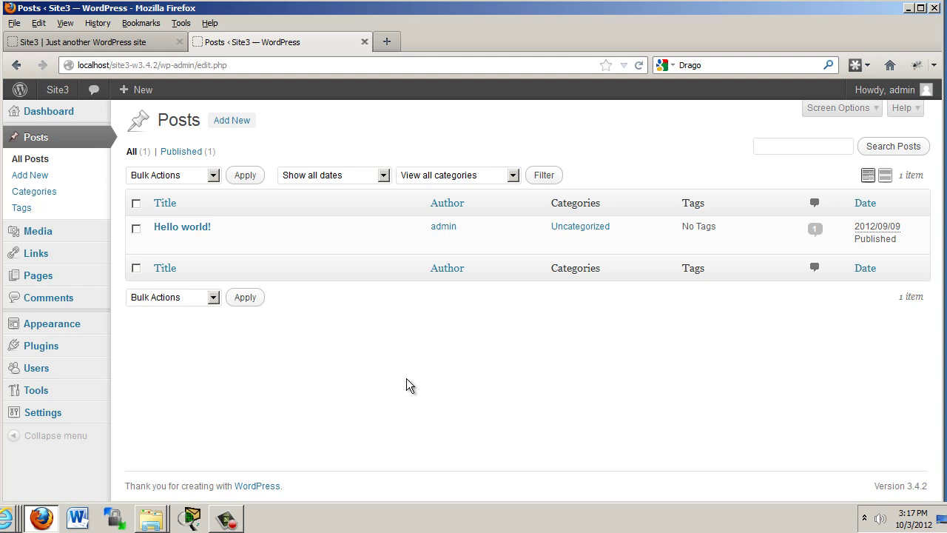
{"action": "mouse_move", "coordinate": [169, 232]}
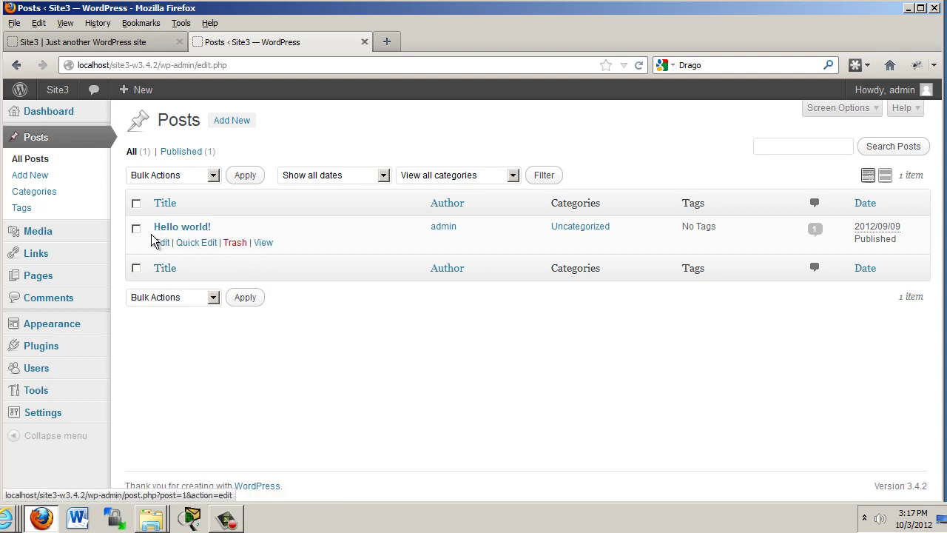
{"action": "left_click", "coordinate": [161, 244]}
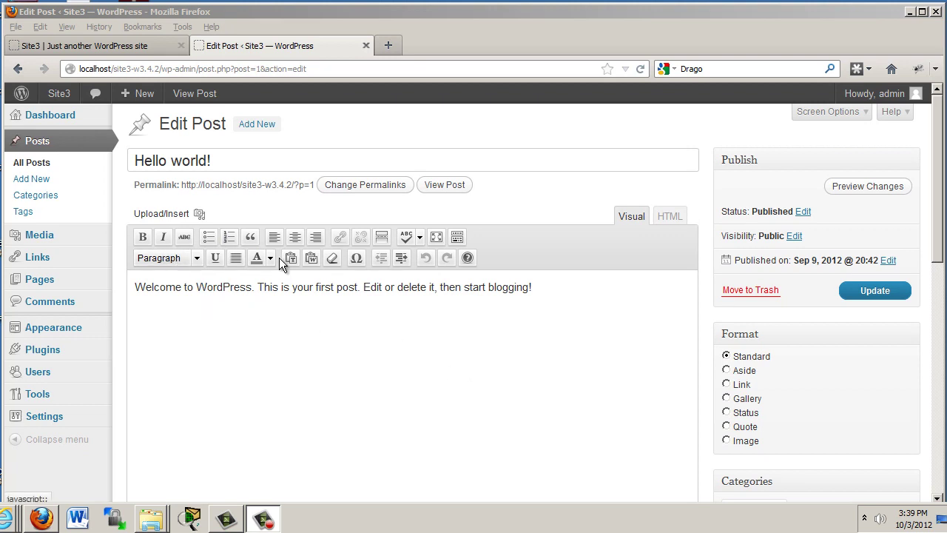
- Toggle the Kitchen Sink second toolbar row off and on twice
{"action": "left_click", "coordinate": [461, 239]}
{"action": "left_click", "coordinate": [459, 237]}
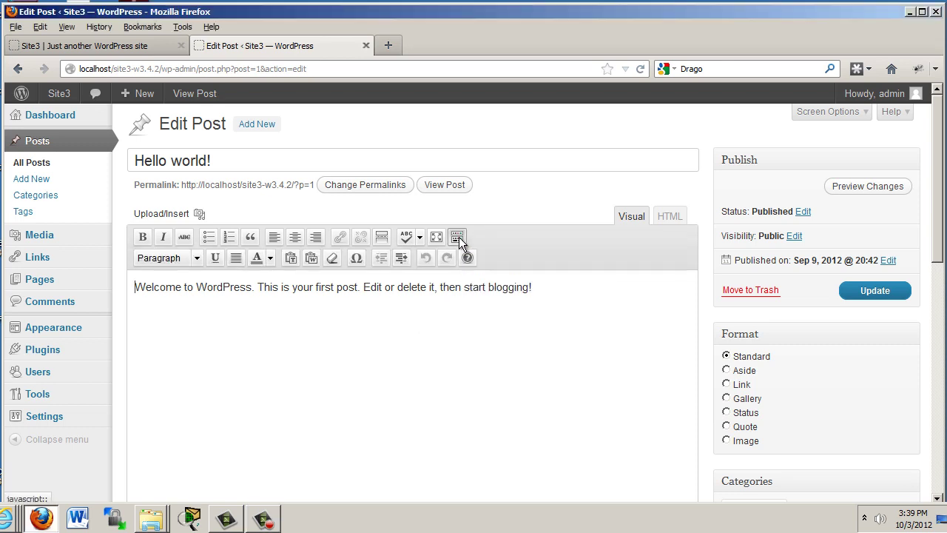
{"action": "left_click", "coordinate": [459, 236]}
{"action": "left_click", "coordinate": [459, 237]}
- Replace the post body with 'I am changing this'
{"action": "left_click_drag", "start_coordinate": [538, 288], "coordinate": [115, 289]}
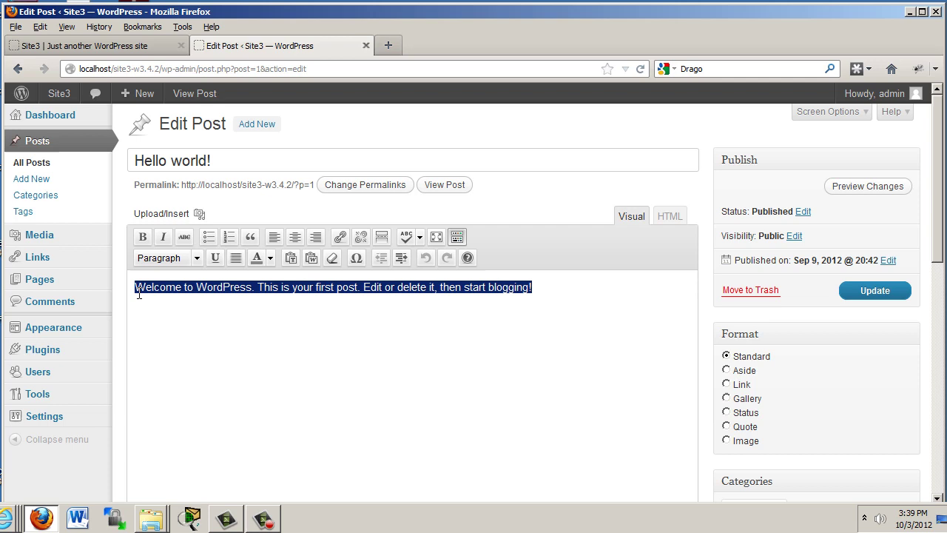
{"action": "key", "text": "Delete"}
{"action": "type", "text": "I"}
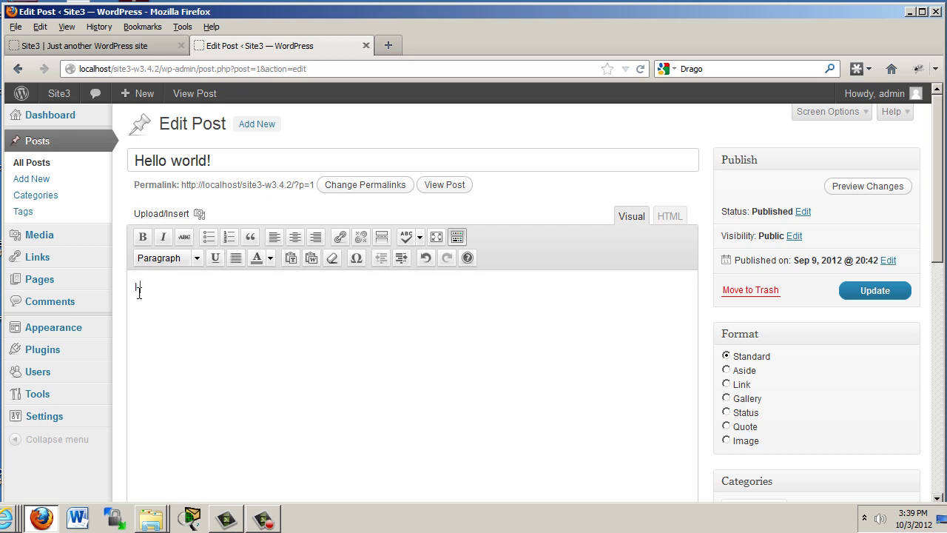
{"action": "type", "text": " am changin this"}
{"action": "key", "text": "Left"}
{"action": "key", "text": "Left"}
{"action": "key", "text": "Left"}
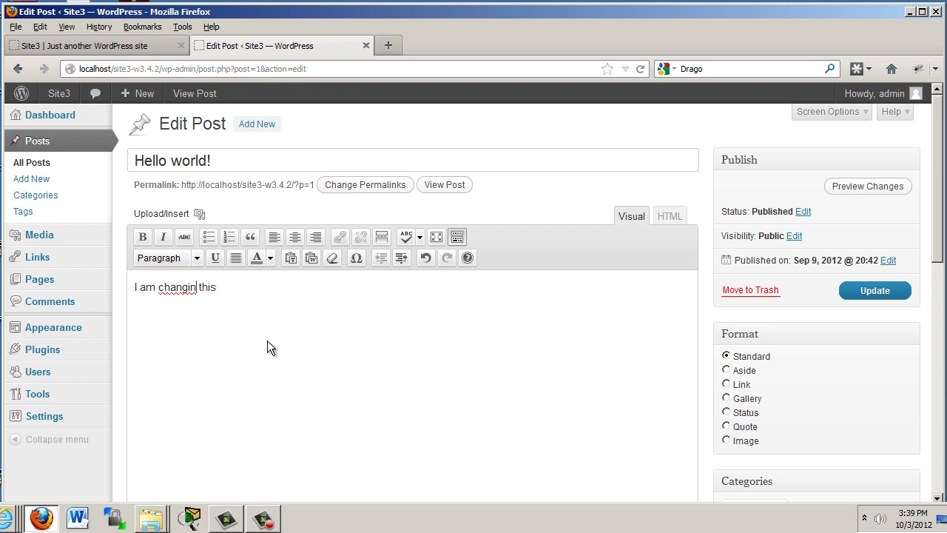
{"action": "type", "text": "g"}
- Change the title from 'Hello world!' to 'Hello Everybody!'
{"action": "left_click_drag", "start_coordinate": [222, 163], "coordinate": [106, 163]}
{"action": "key", "text": "End"}
{"action": "key", "text": "Left"}
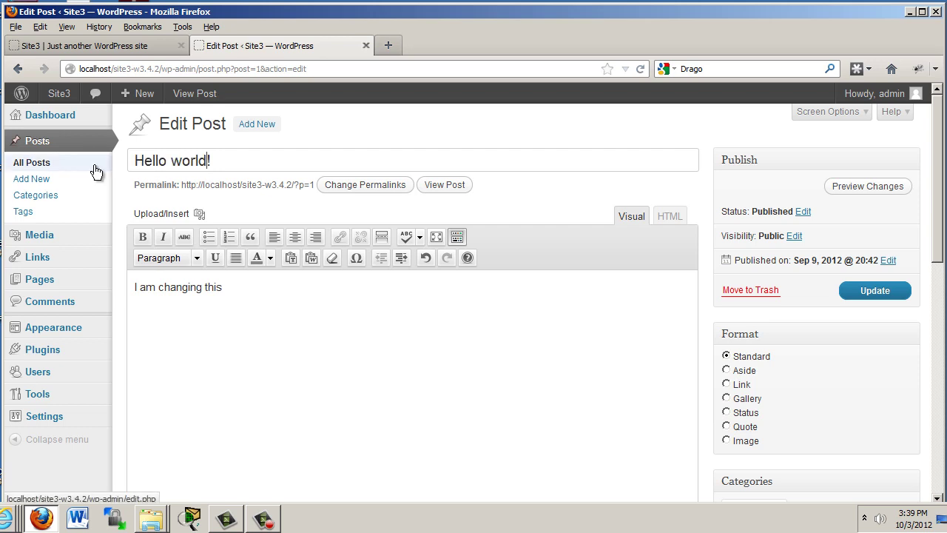
{"action": "key", "text": "BackSpace"}
{"action": "key", "text": "BackSpace"}
{"action": "key", "text": "BackSpace"}
{"action": "key", "text": "BackSpace"}
{"action": "key", "text": "BackSpace"}
{"action": "type", "text": "Everybody"}
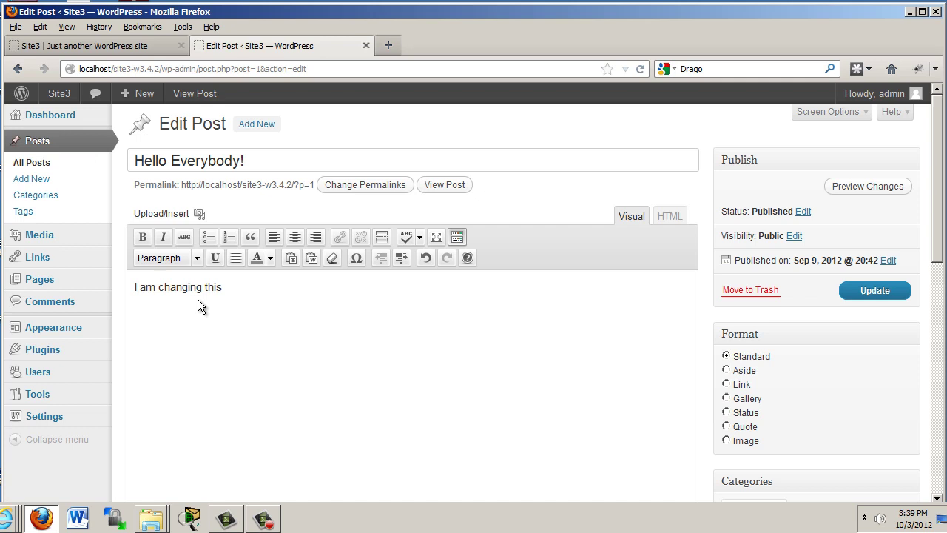
- Make the word 'changing' bold in the body text
{"action": "left_click_drag", "start_coordinate": [160, 287], "coordinate": [202, 287]}
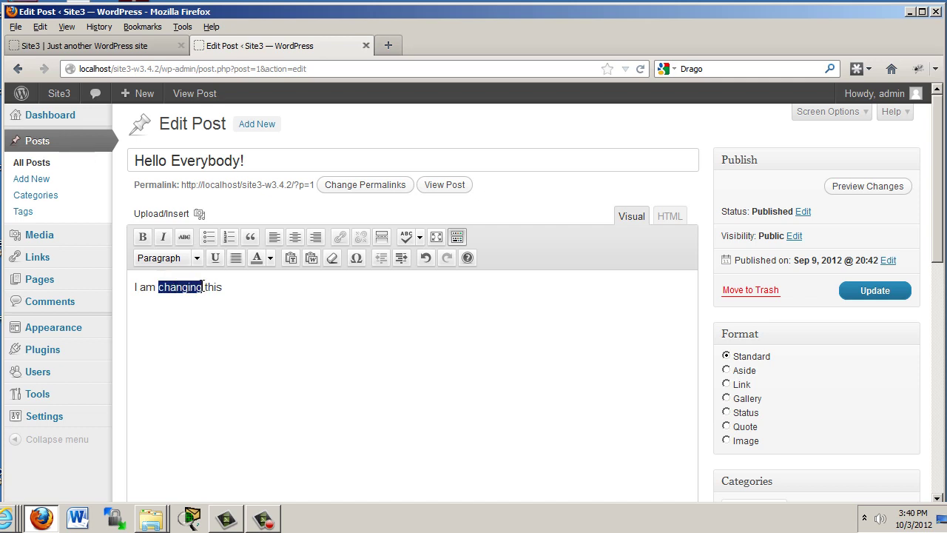
{"action": "left_click", "coordinate": [144, 236]}
{"action": "left_click", "coordinate": [199, 356]}
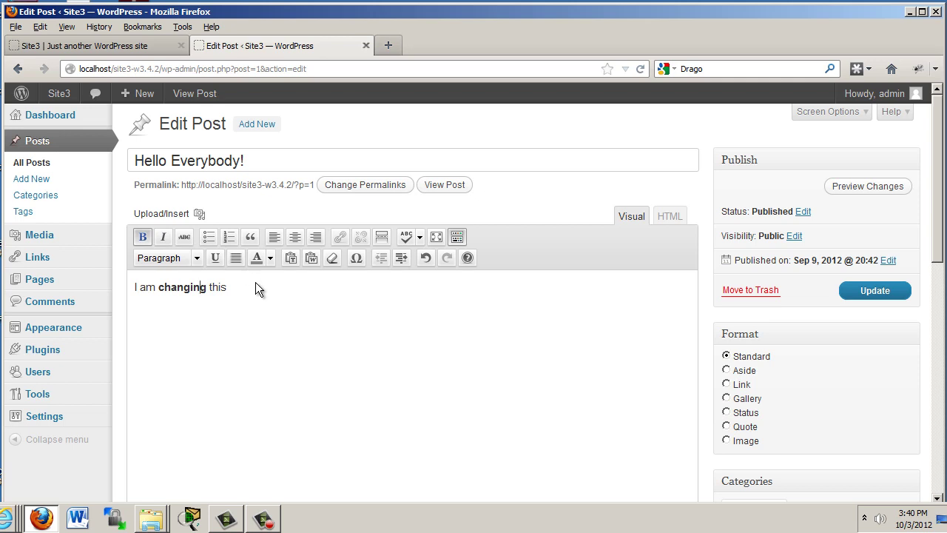
{"action": "left_click_drag", "start_coordinate": [237, 287], "coordinate": [91, 304]}
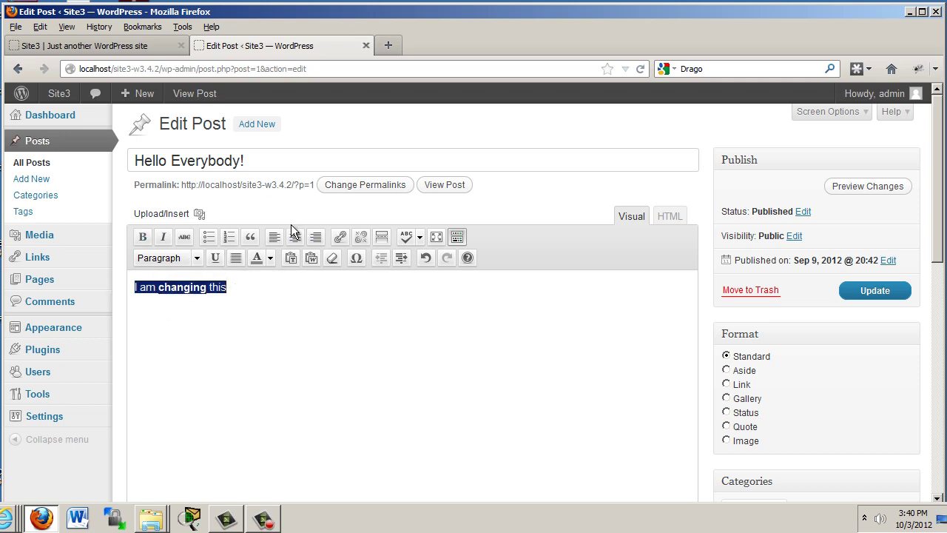
{"action": "left_click", "coordinate": [251, 295]}
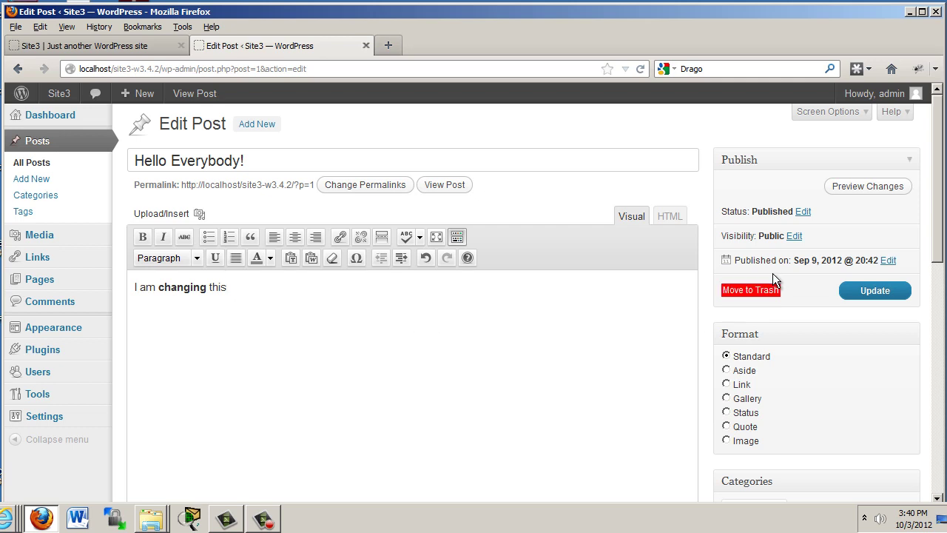
- Update the Hello Everybody! post from the Publish box
{"action": "left_click", "coordinate": [876, 292]}
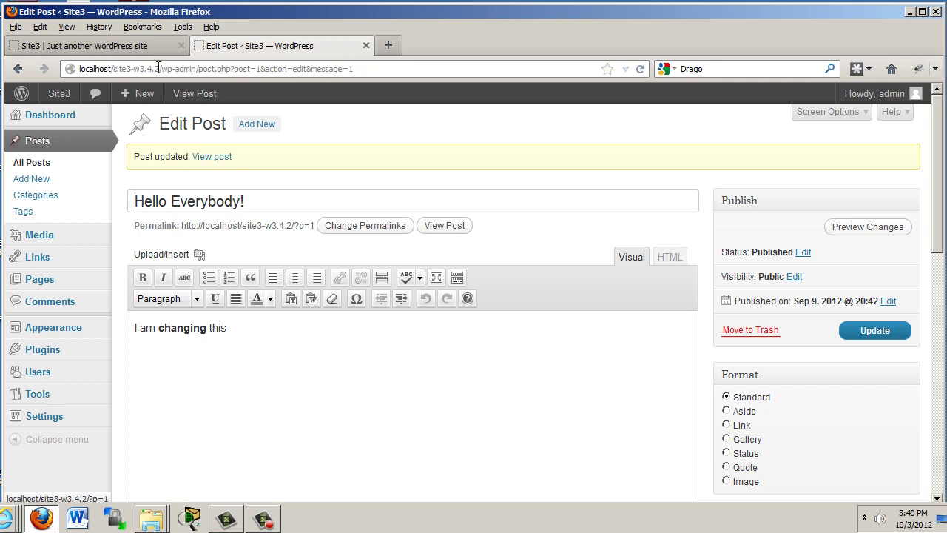
- Reload the Site3 front page and scroll down to the Hello Everybody! post
{"action": "left_click", "coordinate": [114, 51]}
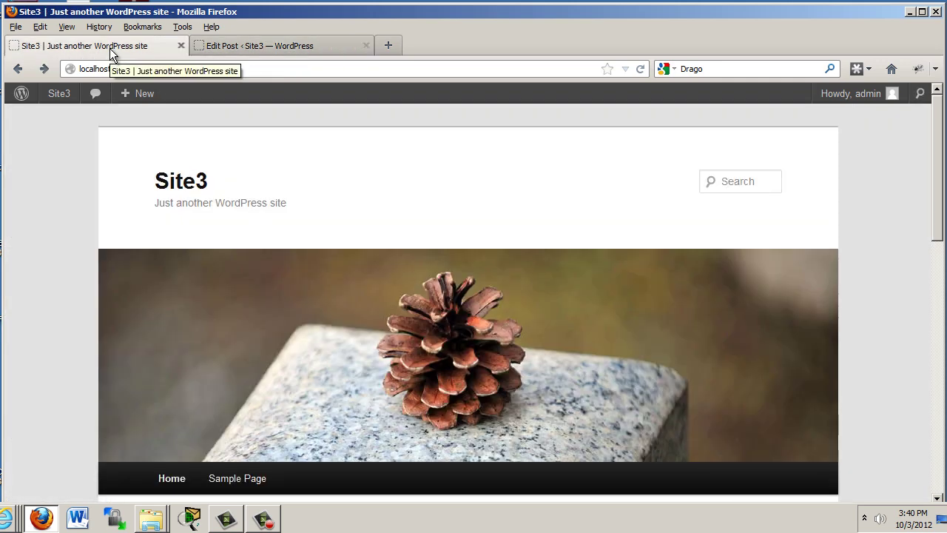
{"action": "left_click", "coordinate": [639, 69]}
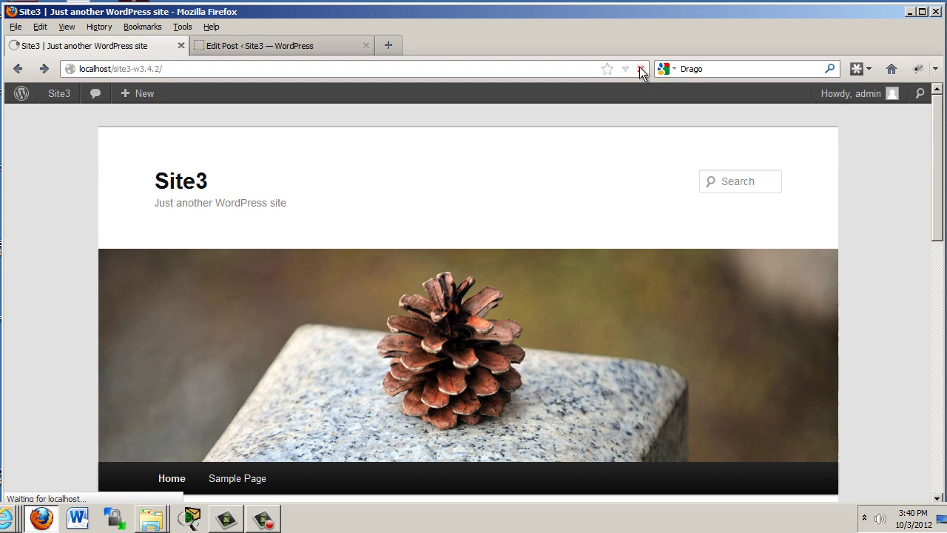
{"action": "scroll", "coordinate": [559, 248], "scroll_direction": "down", "scroll_amount": 5}
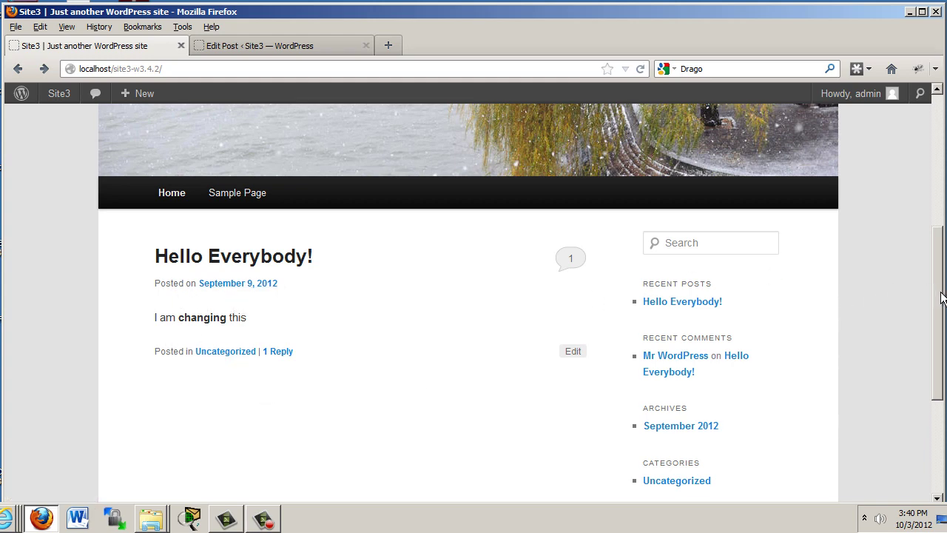
{"action": "scroll", "coordinate": [914, 245], "scroll_direction": "up", "scroll_amount": 2}
{"action": "scroll", "coordinate": [917, 281], "scroll_direction": "down", "scroll_amount": 4}
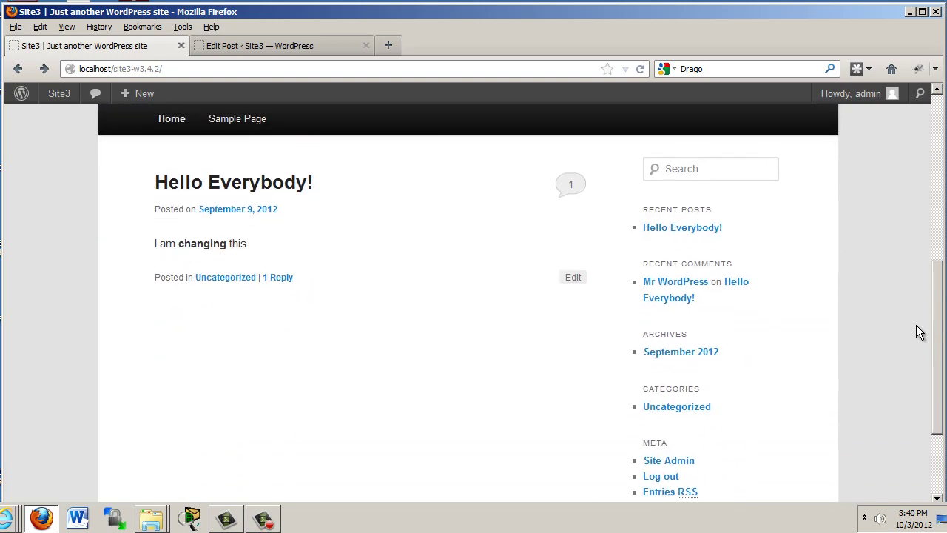
- Open the Hello Everybody! post's comments, then go back to the Home page
{"action": "left_click", "coordinate": [569, 188]}
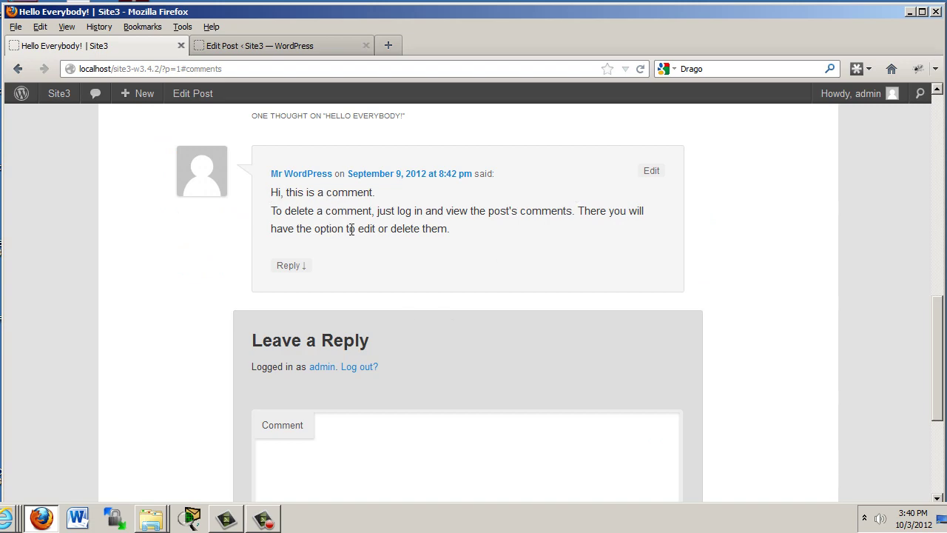
{"action": "scroll", "coordinate": [893, 222], "scroll_direction": "up", "scroll_amount": 10}
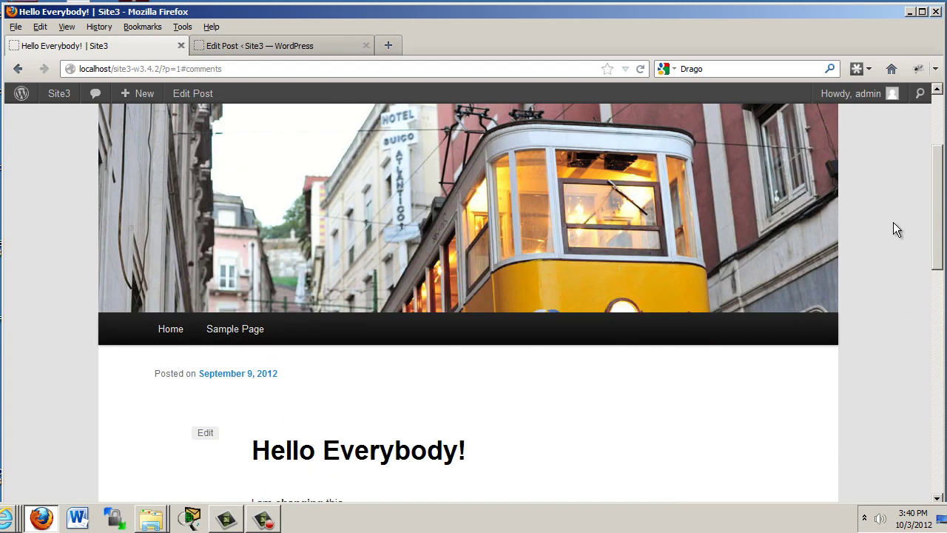
{"action": "scroll", "coordinate": [884, 179], "scroll_direction": "down", "scroll_amount": 3}
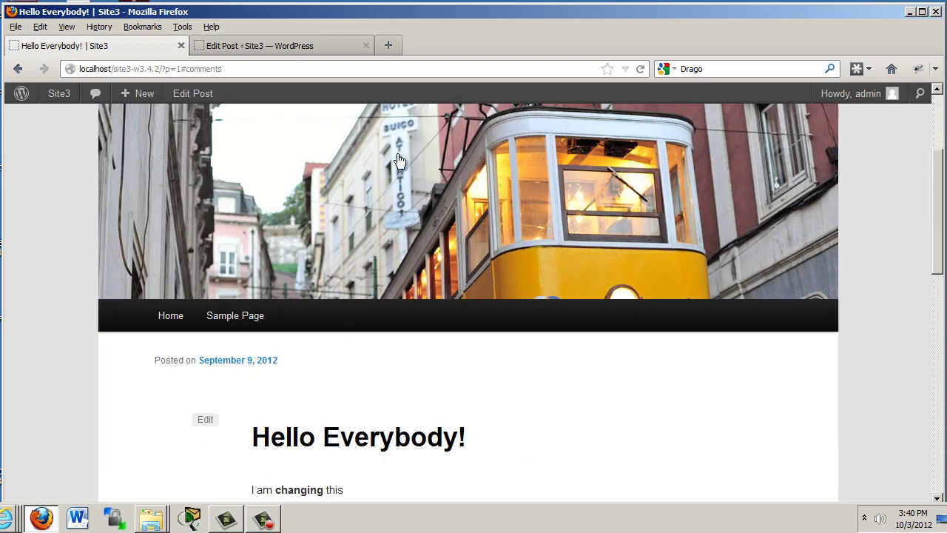
{"action": "left_click", "coordinate": [166, 316]}
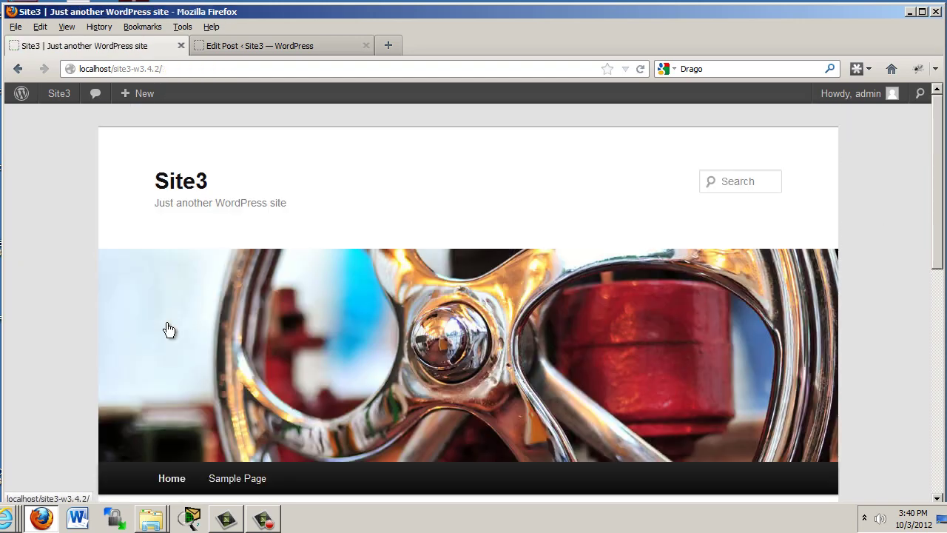
{"action": "left_click_drag", "start_coordinate": [940, 205], "coordinate": [942, 352]}
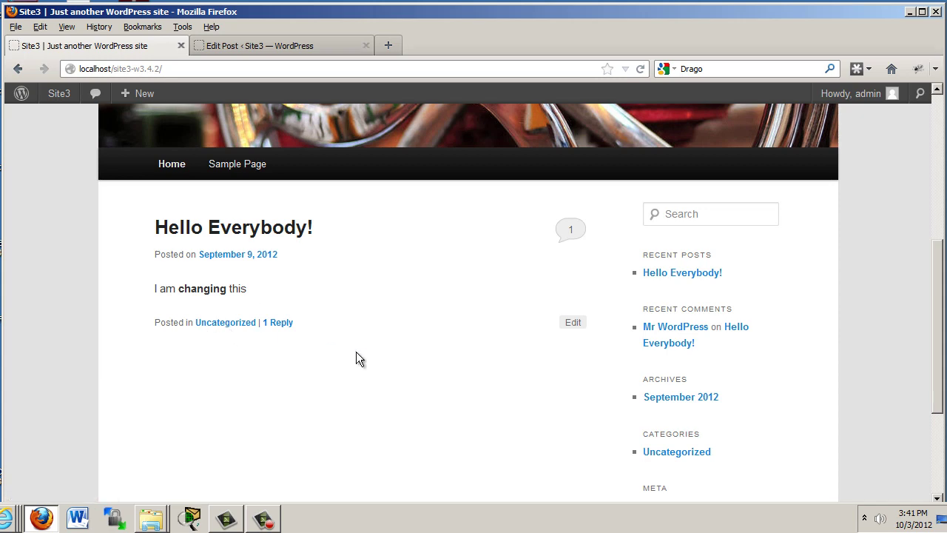
{"action": "left_click_drag", "start_coordinate": [940, 316], "coordinate": [909, 184]}
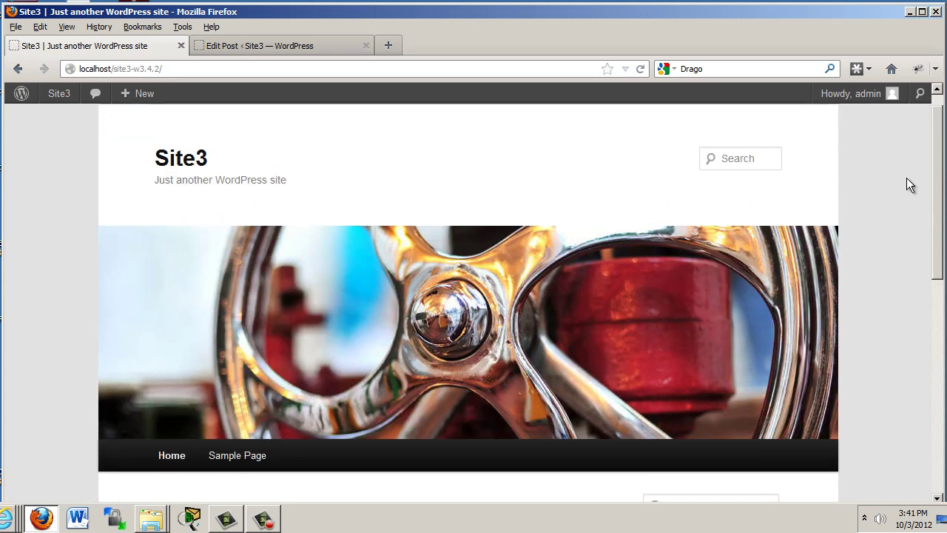
- Start a new post titled 'Tech Wednesday!'
{"action": "left_click", "coordinate": [303, 45]}
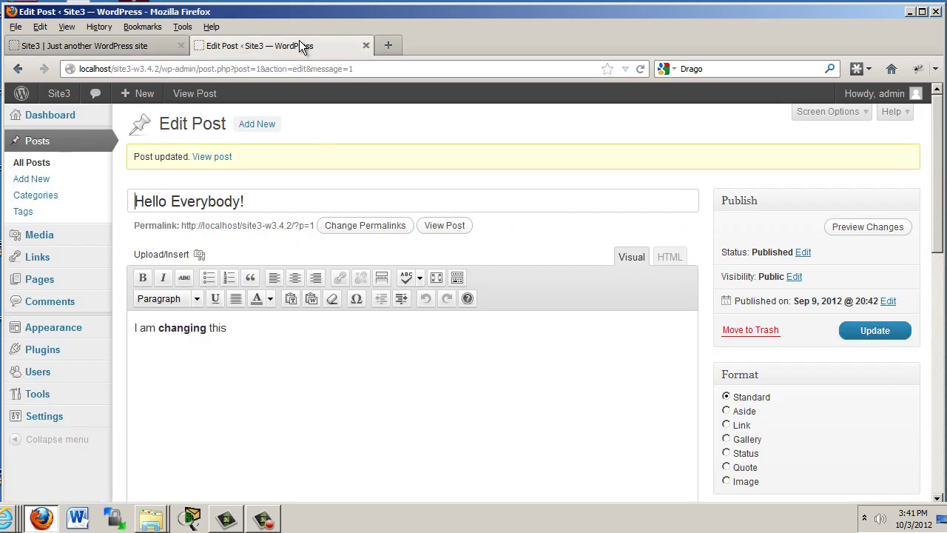
{"action": "left_click", "coordinate": [34, 181]}
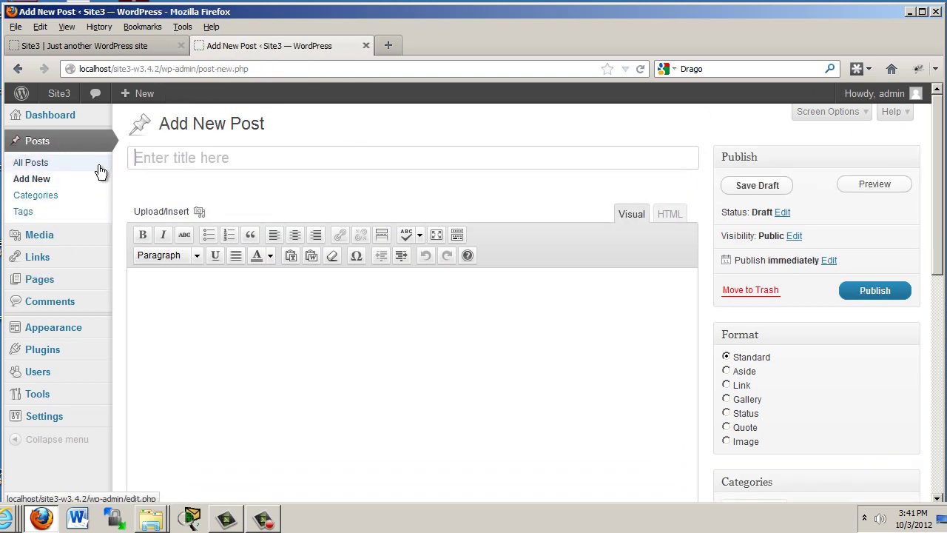
{"action": "type", "text": "Techy"}
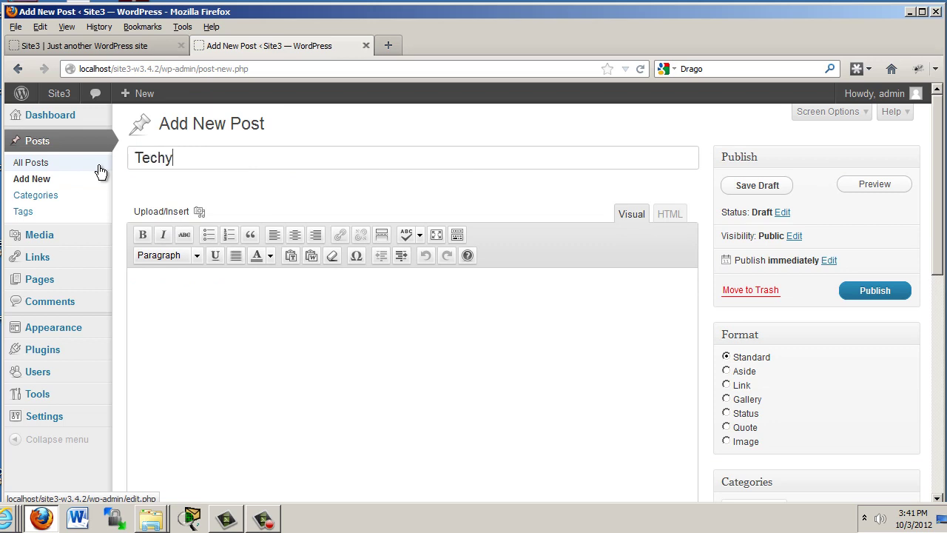
{"action": "key", "text": "BackSpace"}
{"action": "type", "text": "Wednesday"}
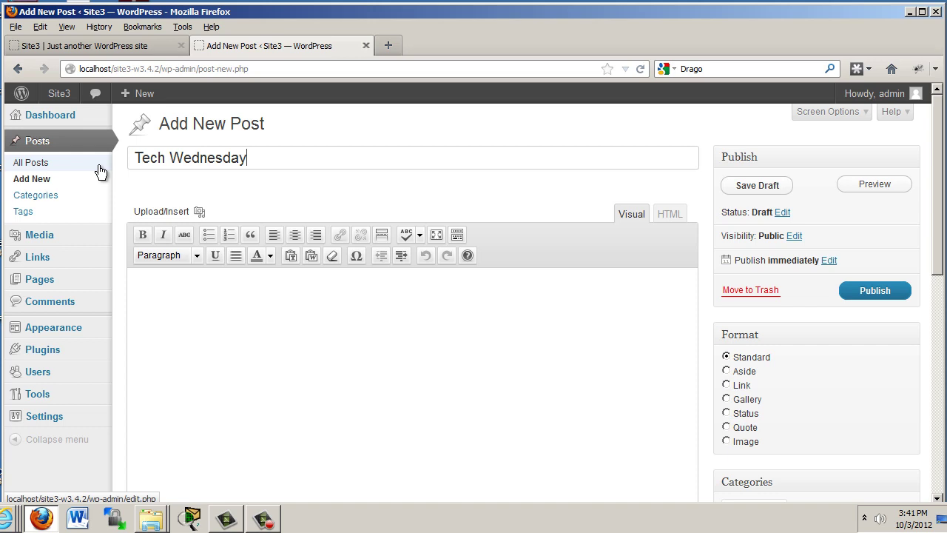
{"action": "type", "text": "!"}
- Write the body 'I am currently working on building a server for the lab.', correcting typos
{"action": "left_click", "coordinate": [167, 316]}
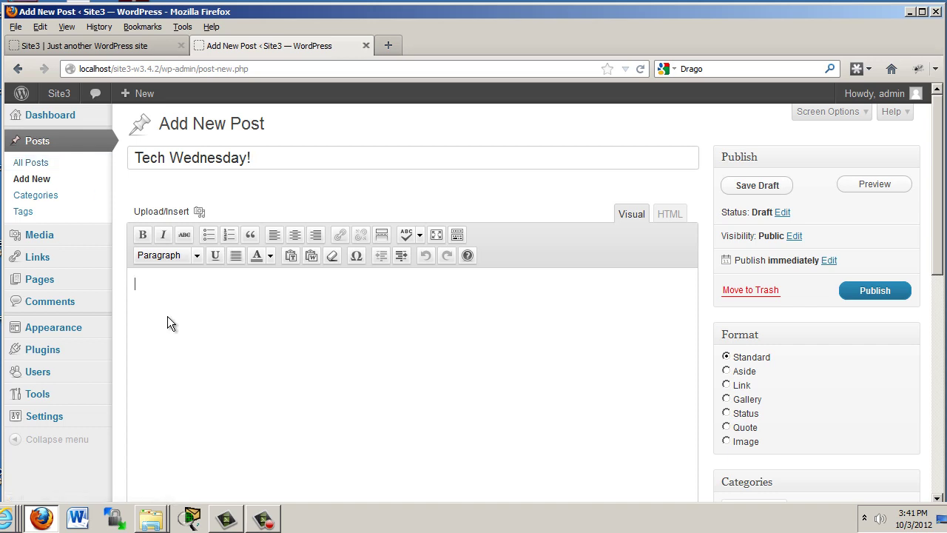
{"action": "type", "text": "I am "}
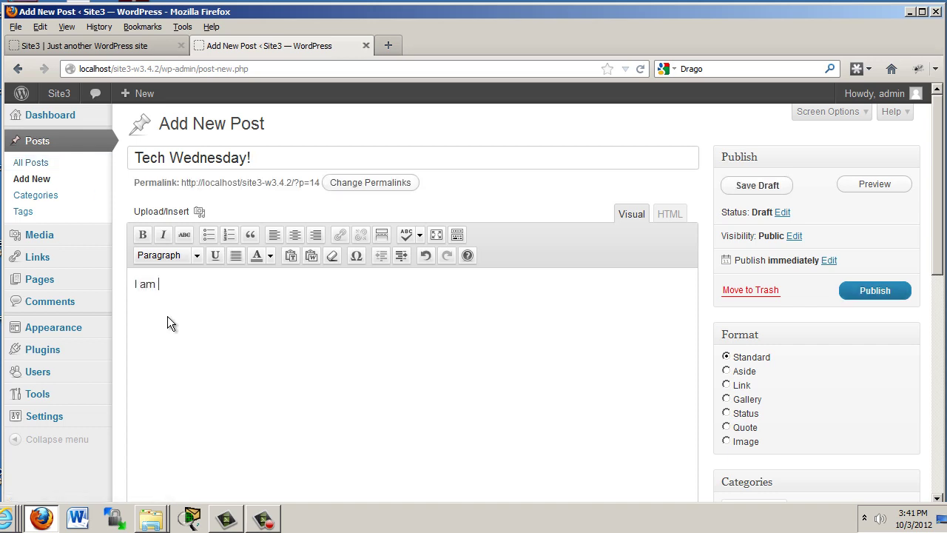
{"action": "type", "text": "currently workin g"}
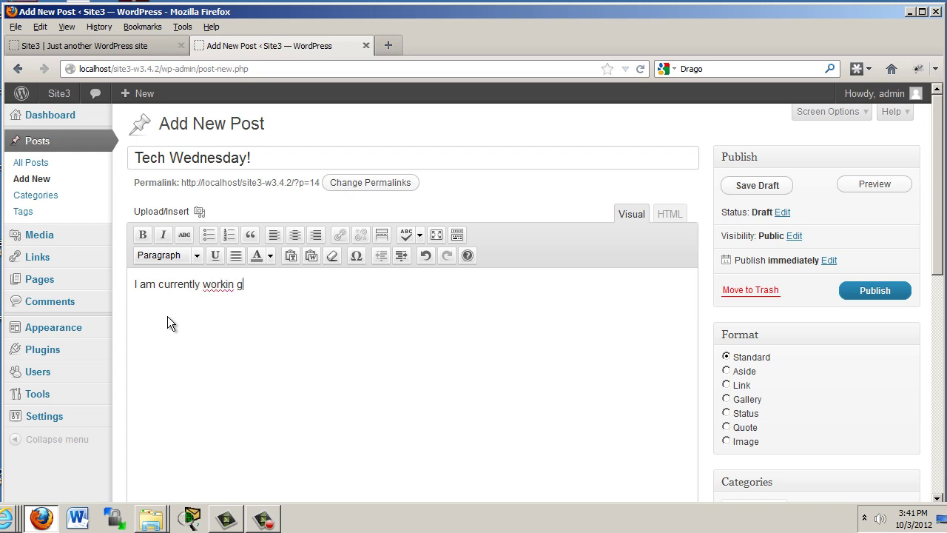
{"action": "type", "text": "on building a server for the cl"}
{"action": "key", "text": "BackSpace"}
{"action": "key", "text": "BackSpace"}
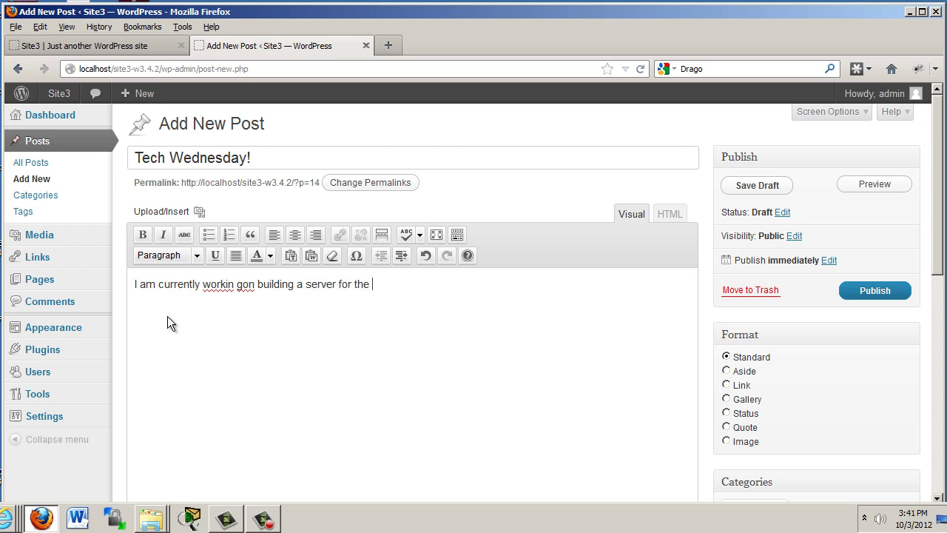
{"action": "type", "text": "lab."}
{"action": "left_click", "coordinate": [237, 285]}
{"action": "type", "text": "g"}
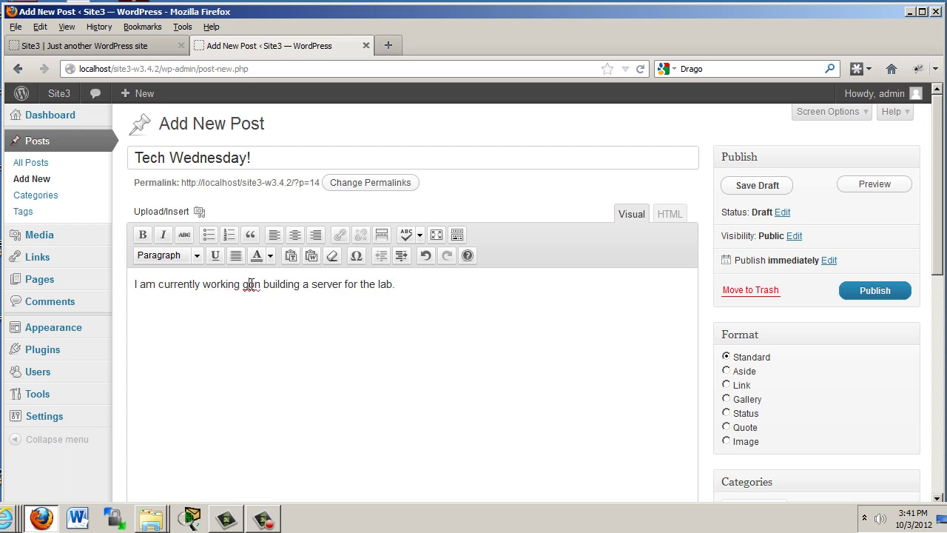
{"action": "left_click", "coordinate": [252, 284]}
{"action": "key", "text": "BackSpace"}
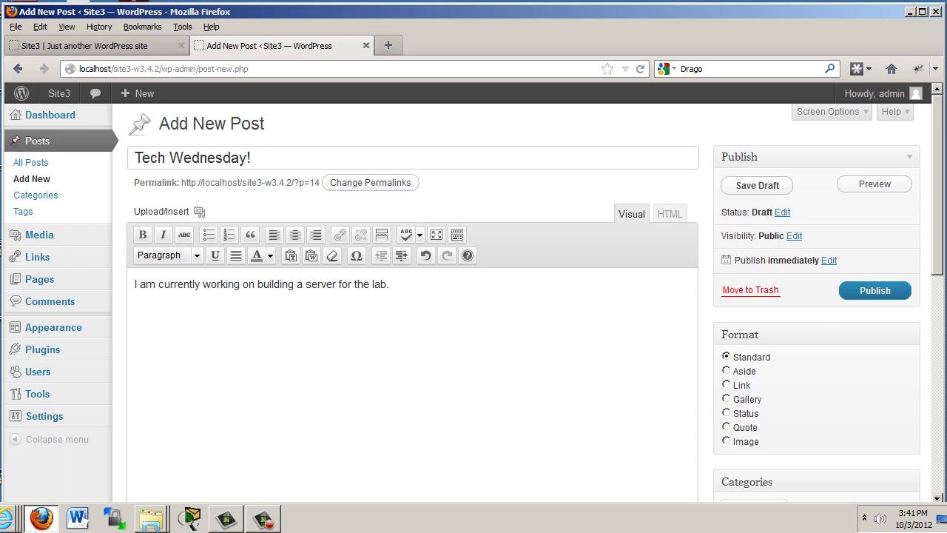
{"action": "mouse_move", "coordinate": [942, 220]}
{"action": "left_mouse_down"}
{"action": "mouse_move", "coordinate": [943, 282]}
{"action": "mouse_move", "coordinate": [943, 221]}
{"action": "left_mouse_up"}
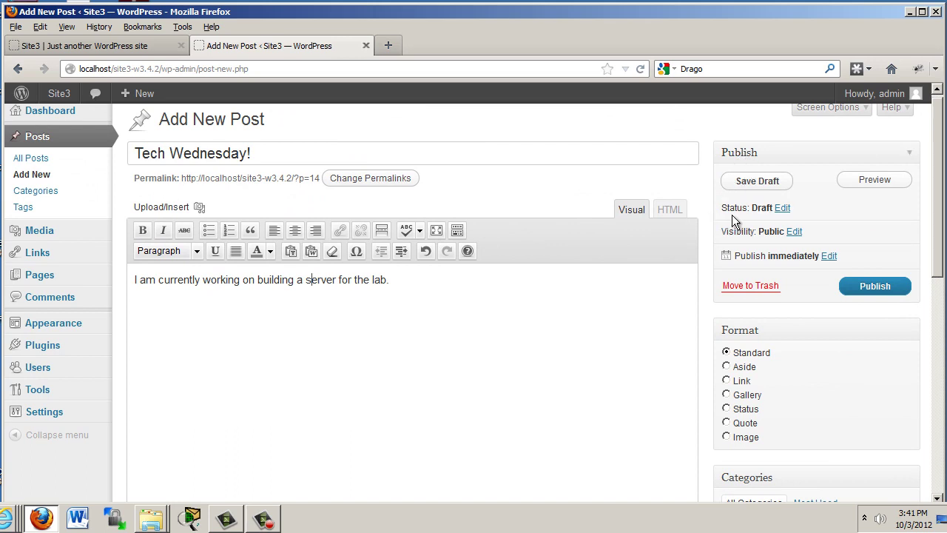
- Review the post status options and leave it as Draft
{"action": "left_click", "coordinate": [782, 209]}
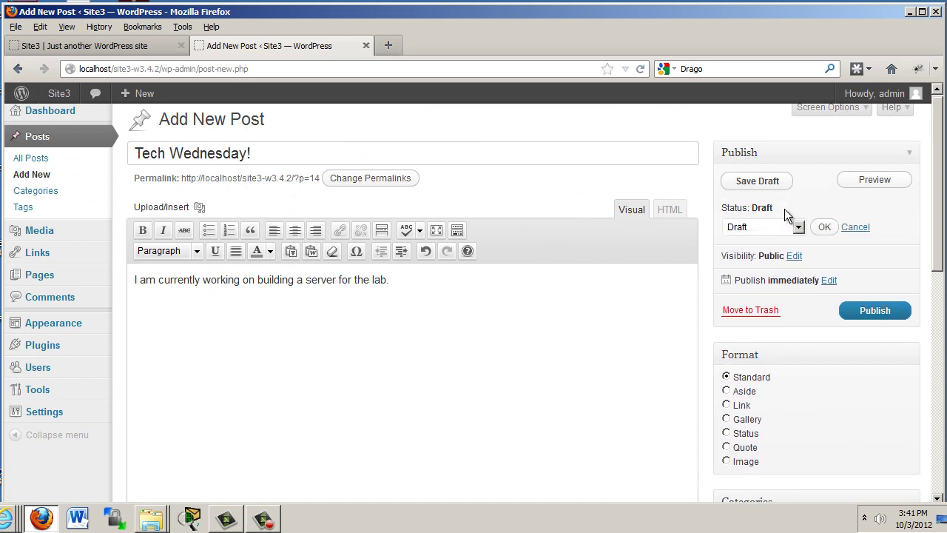
{"action": "left_click", "coordinate": [798, 228]}
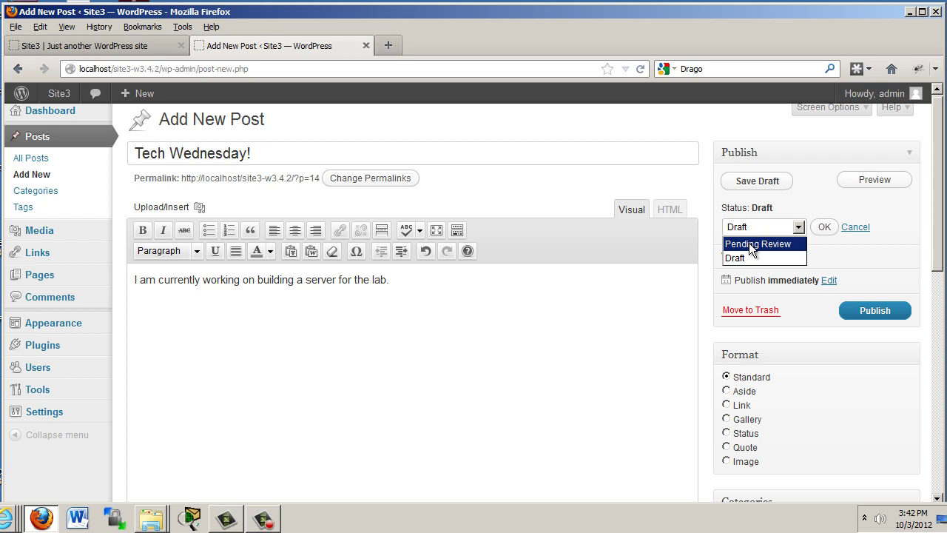
{"action": "left_click", "coordinate": [759, 230]}
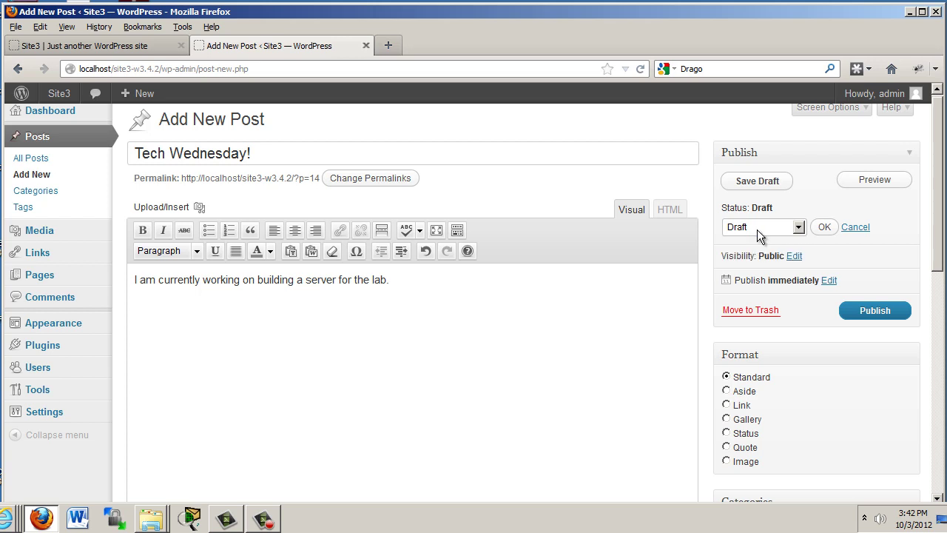
{"action": "left_click", "coordinate": [854, 228]}
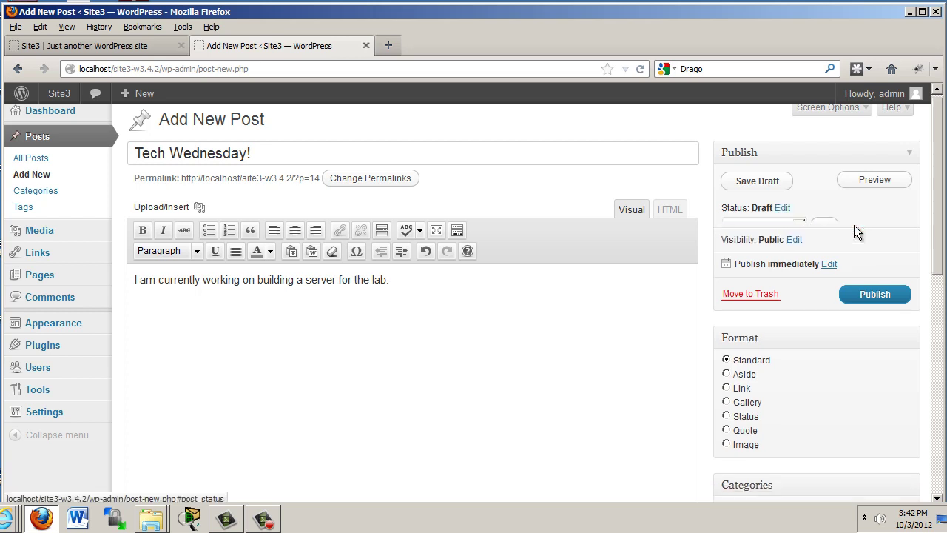
- Make the post Public and Sticky, keeping its publish time as immediately
{"action": "left_click", "coordinate": [795, 233]}
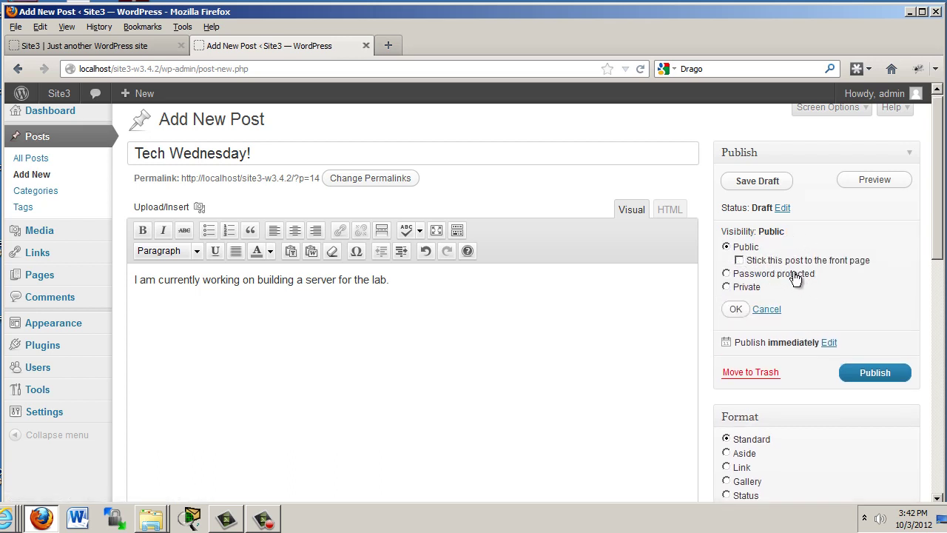
{"action": "left_click", "coordinate": [739, 260]}
{"action": "left_click", "coordinate": [736, 309]}
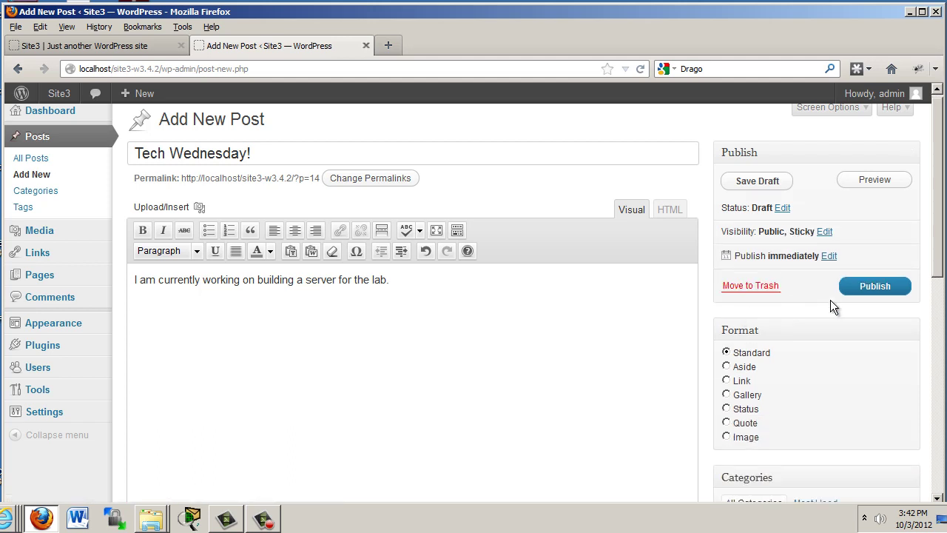
{"action": "left_click", "coordinate": [829, 256]}
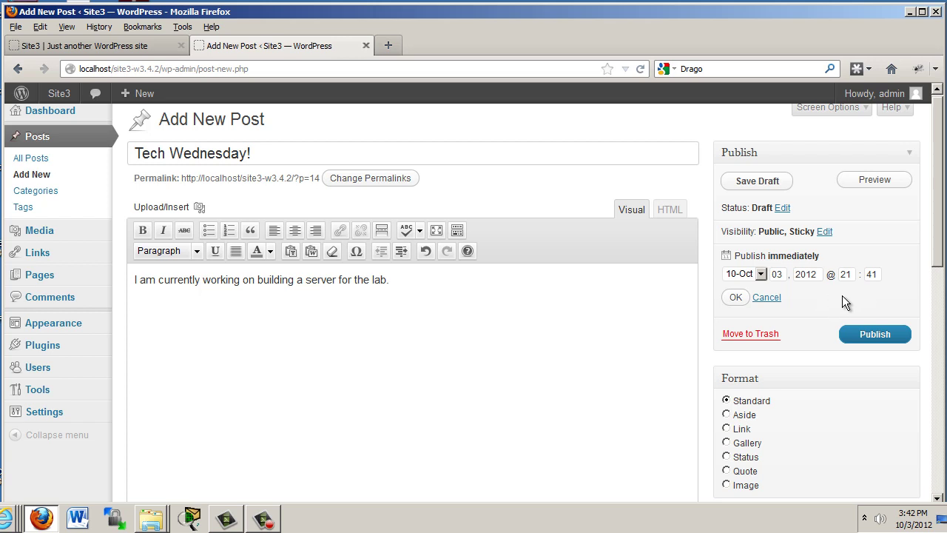
{"action": "left_click", "coordinate": [767, 297]}
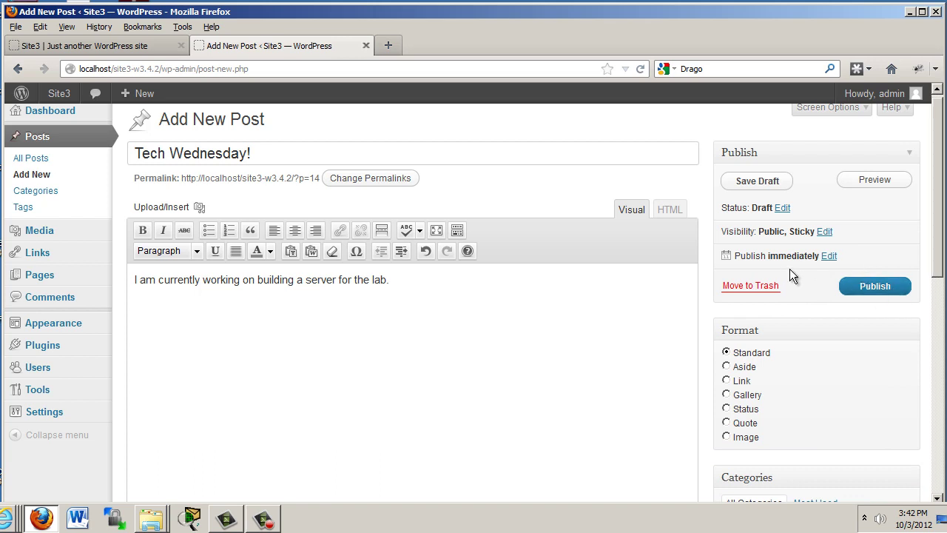
- Add a new 'Tech Blog' category and tick it for the Tech Wednesday! draft
{"action": "left_click_drag", "start_coordinate": [944, 256], "coordinate": [943, 324]}
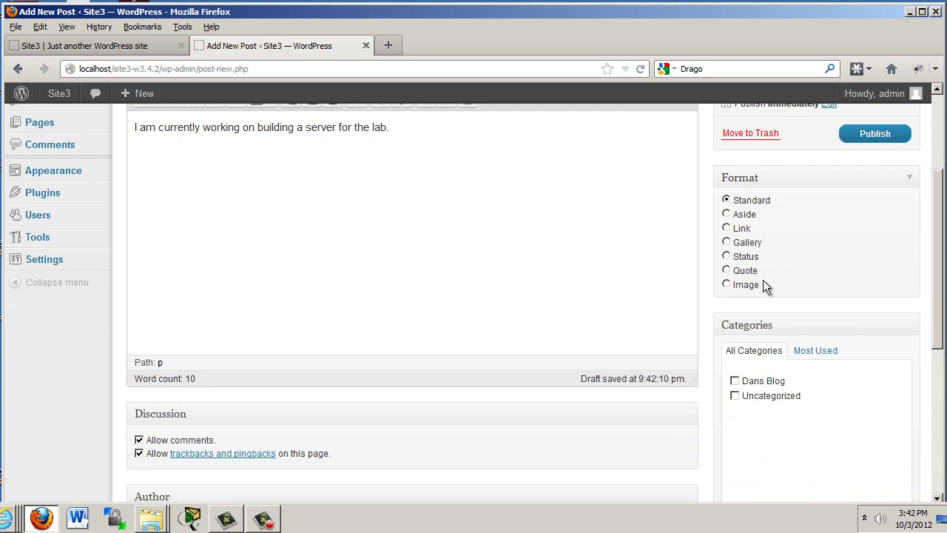
{"action": "scroll", "coordinate": [474, 302], "scroll_direction": "down", "scroll_amount": 4}
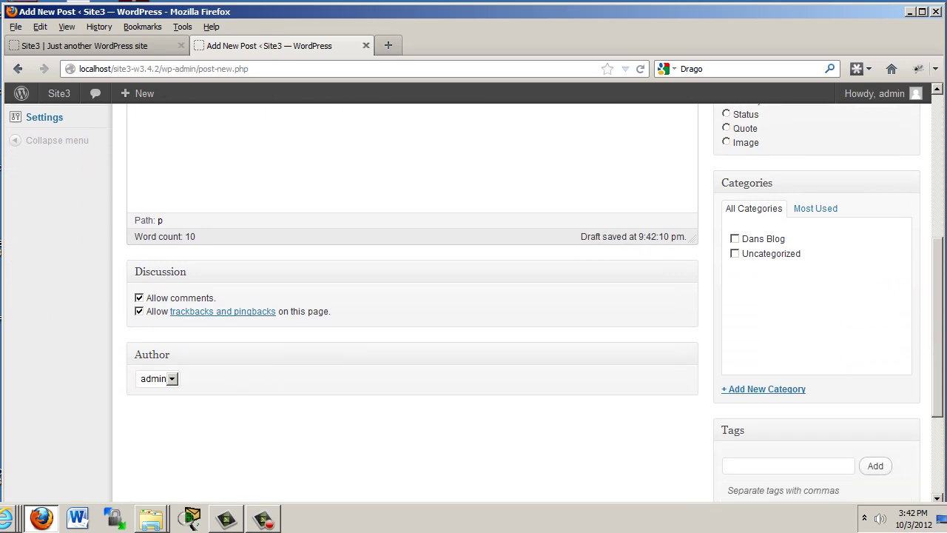
{"action": "scroll", "coordinate": [890, 306], "scroll_direction": "up", "scroll_amount": 1}
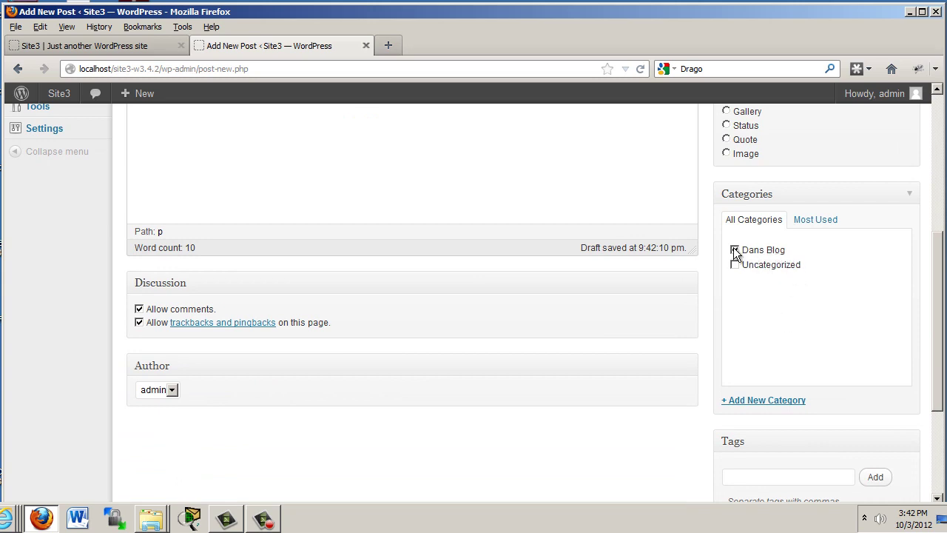
{"action": "left_click", "coordinate": [754, 402]}
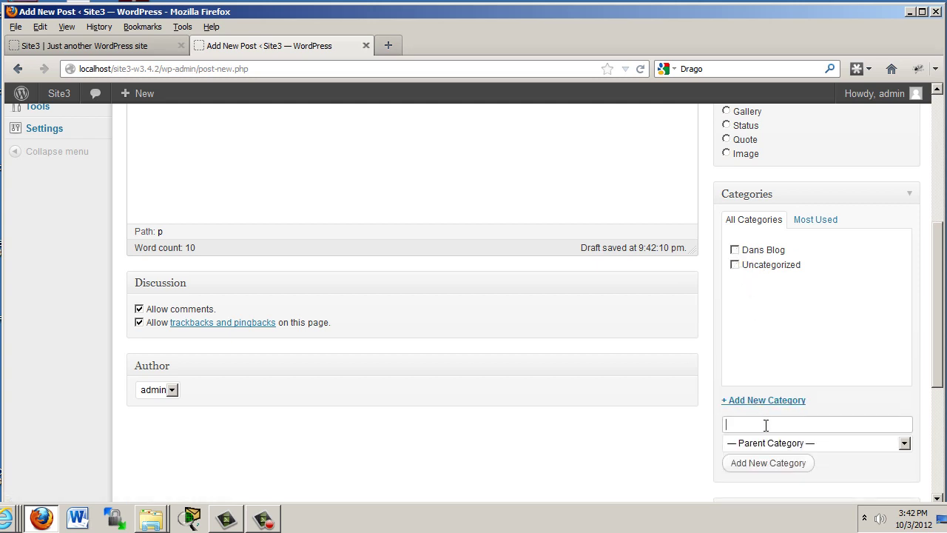
{"action": "type", "text": "Tech Blog"}
{"action": "left_click", "coordinate": [774, 465]}
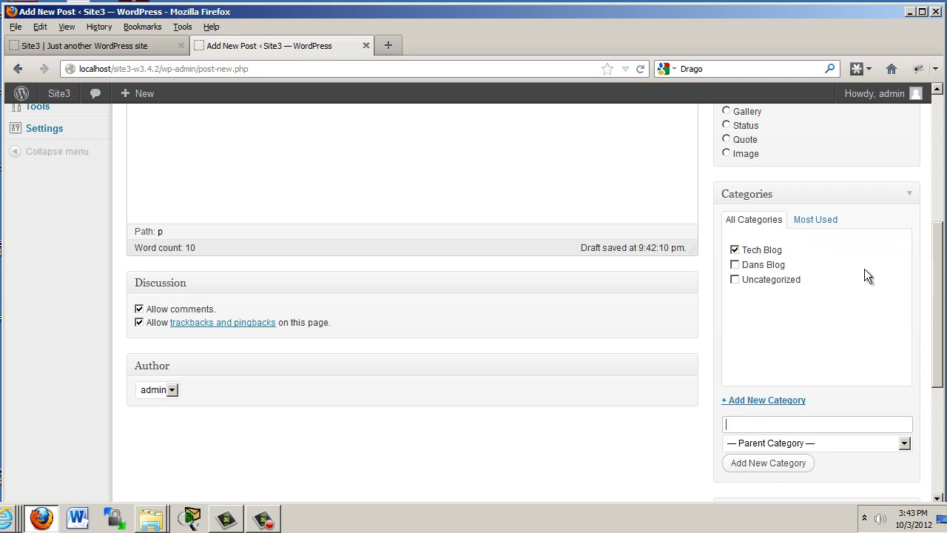
{"action": "left_click_drag", "start_coordinate": [941, 284], "coordinate": [944, 389]}
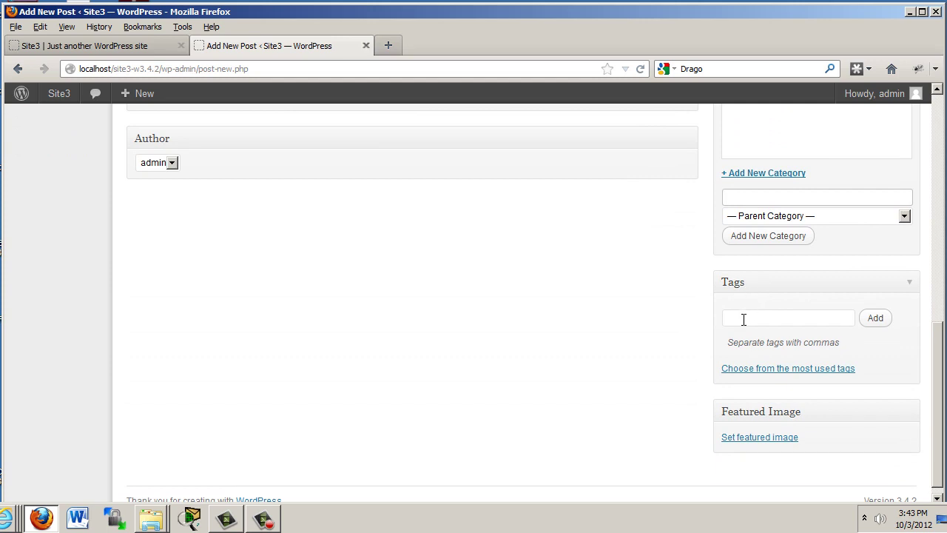
- Add the tags Tech, computers and hardware to the Tech Wednesday! draft
{"action": "left_click", "coordinate": [742, 319]}
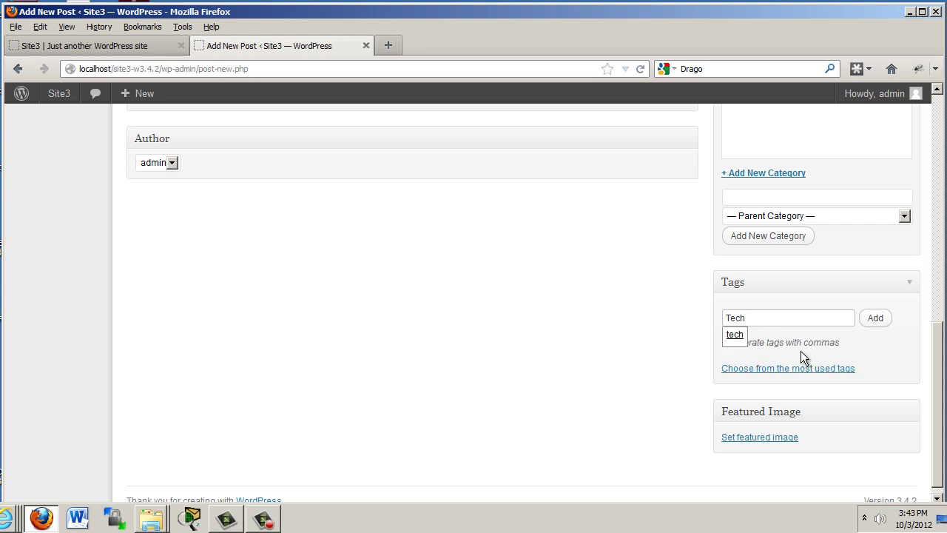
{"action": "type", "text": ", computers"}
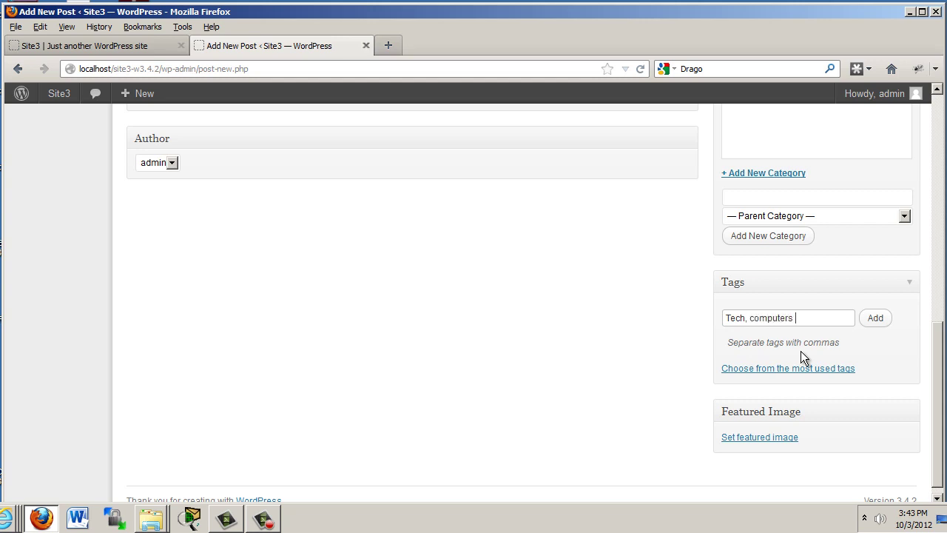
{"action": "type", "text": ", hardware"}
{"action": "left_click", "coordinate": [875, 318]}
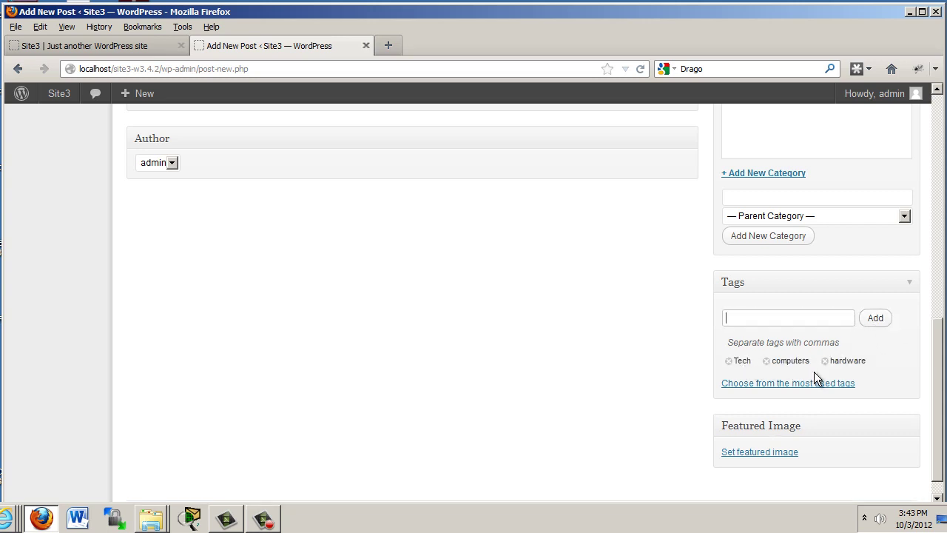
{"action": "scroll", "coordinate": [940, 337], "scroll_direction": "down", "scroll_amount": 1}
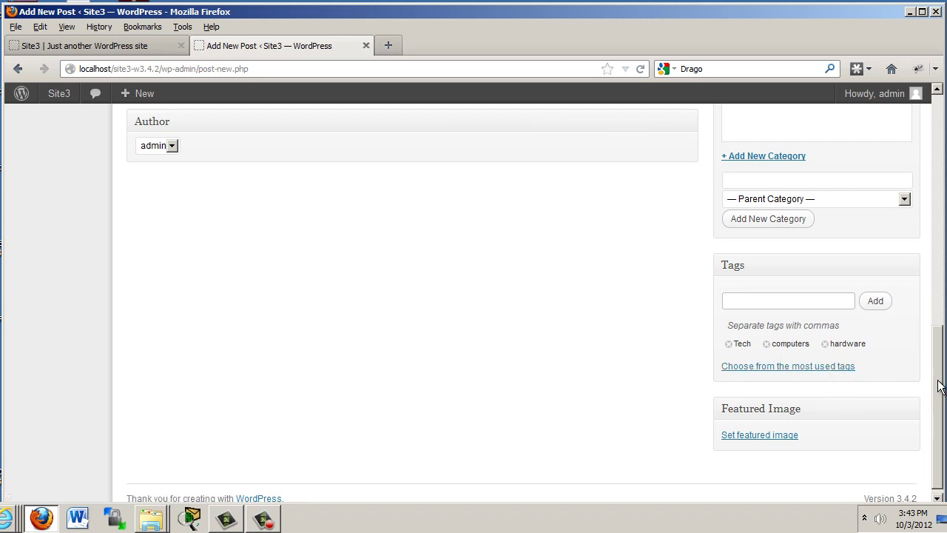
{"action": "mouse_move", "coordinate": [930, 381]}
{"action": "left_mouse_down"}
{"action": "mouse_move", "coordinate": [918, 271]}
{"action": "mouse_move", "coordinate": [917, 381]}
{"action": "left_mouse_up"}
{"action": "left_click", "coordinate": [818, 379]}
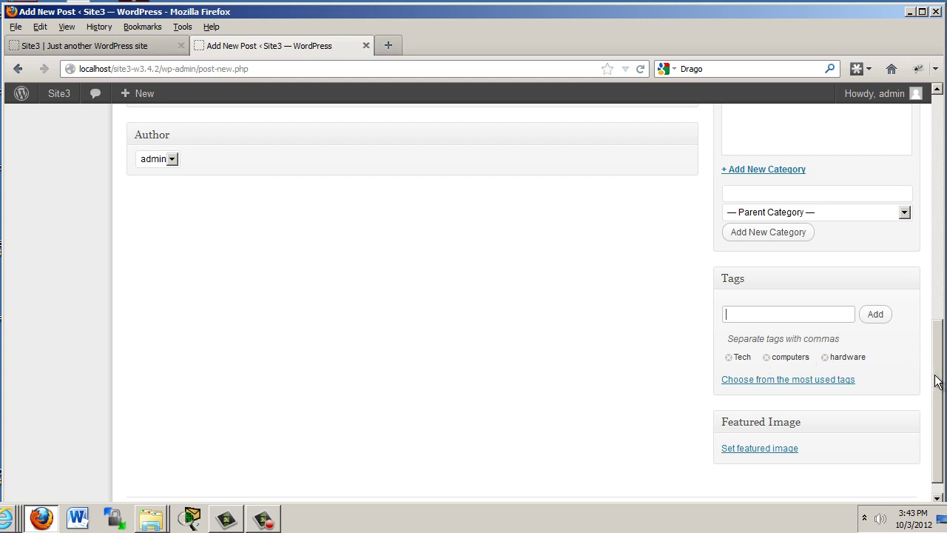
{"action": "scroll", "coordinate": [936, 385], "scroll_direction": "down", "scroll_amount": 1}
{"action": "mouse_move", "coordinate": [936, 411]}
{"action": "left_mouse_down"}
{"action": "mouse_move", "coordinate": [925, 266]}
{"action": "mouse_move", "coordinate": [935, 405]}
{"action": "left_mouse_up"}
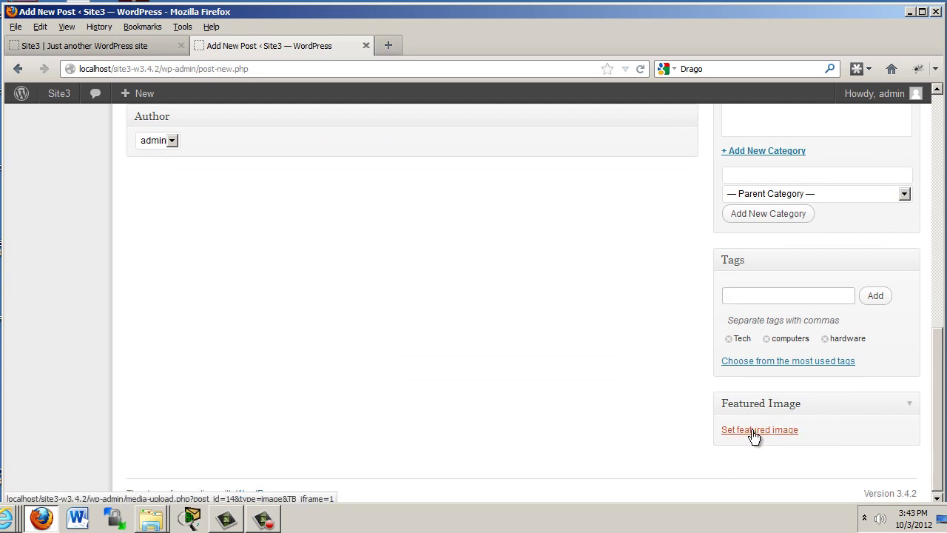
- Upload the cpu-top.jpg image in the featured image window
{"action": "left_click", "coordinate": [752, 430]}
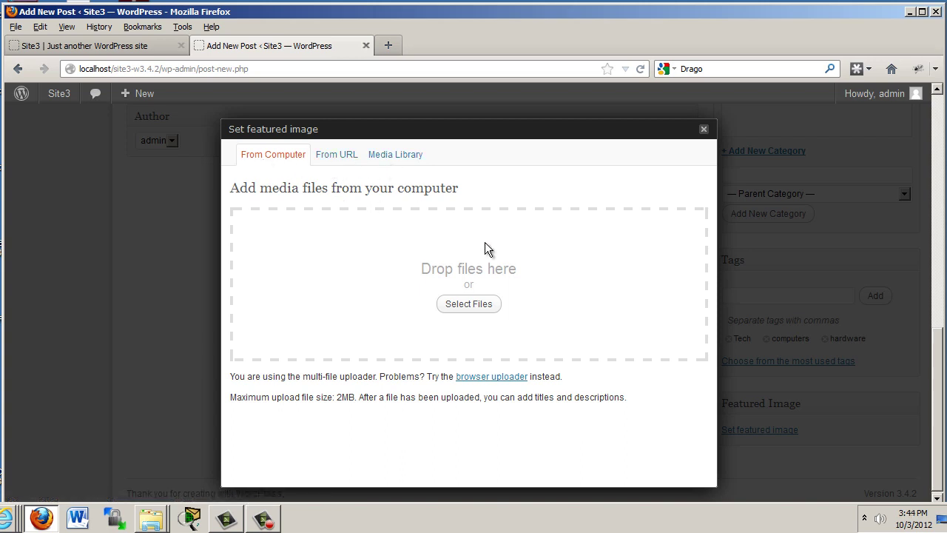
{"action": "left_click", "coordinate": [469, 303]}
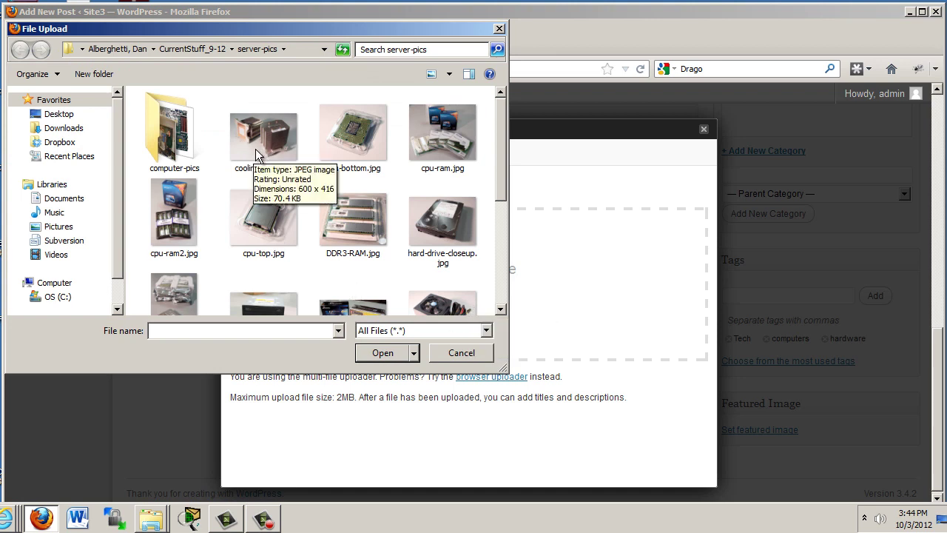
{"action": "left_click", "coordinate": [266, 235]}
{"action": "double_click", "coordinate": [265, 235]}
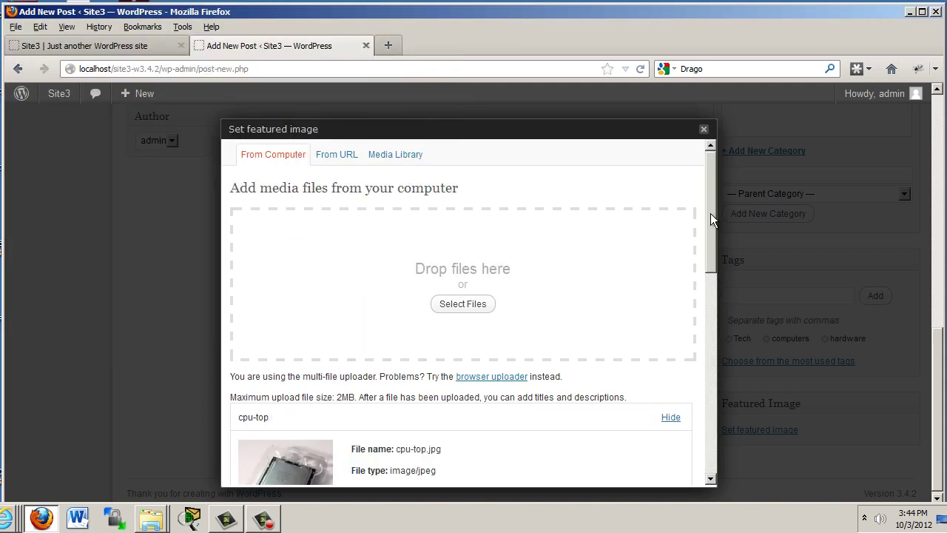
{"action": "left_click_drag", "start_coordinate": [711, 213], "coordinate": [711, 296]}
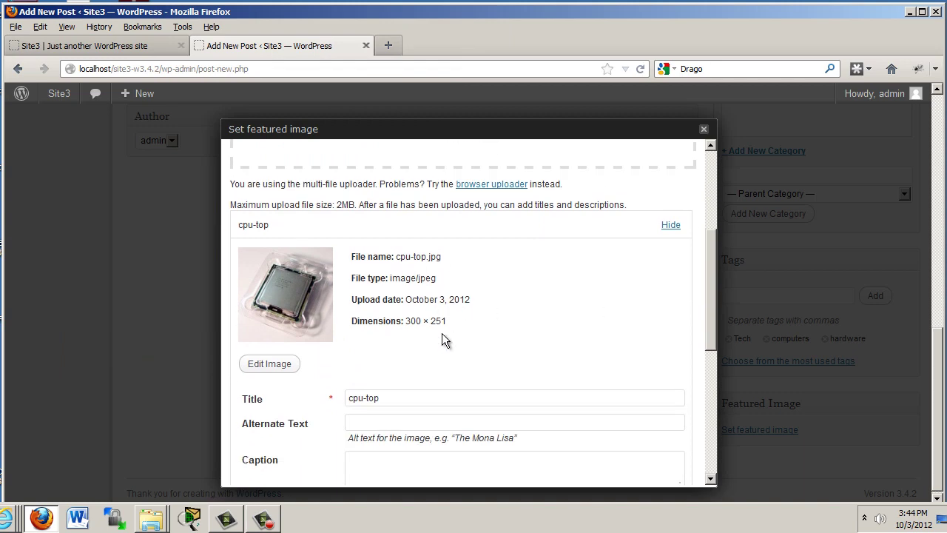
{"action": "left_click_drag", "start_coordinate": [716, 280], "coordinate": [717, 371]}
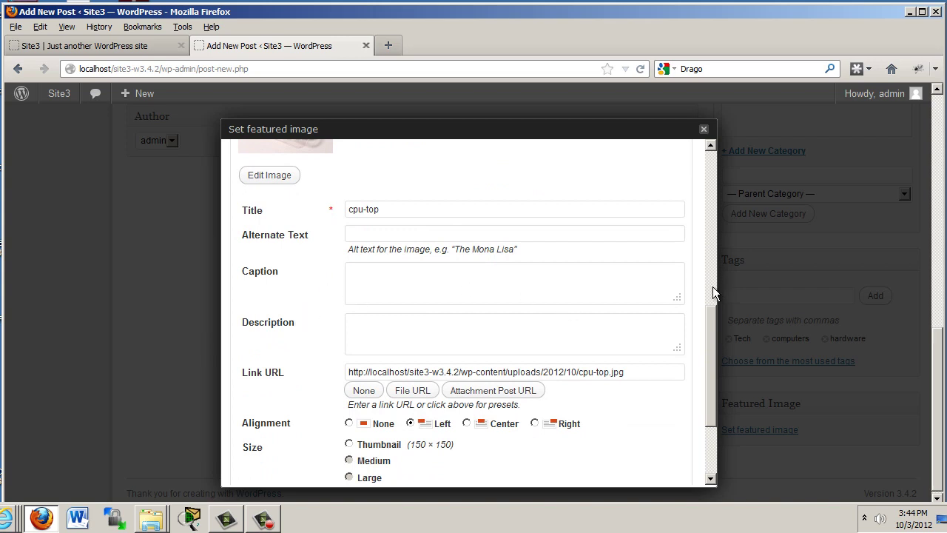
{"action": "left_click_drag", "start_coordinate": [710, 318], "coordinate": [714, 373]}
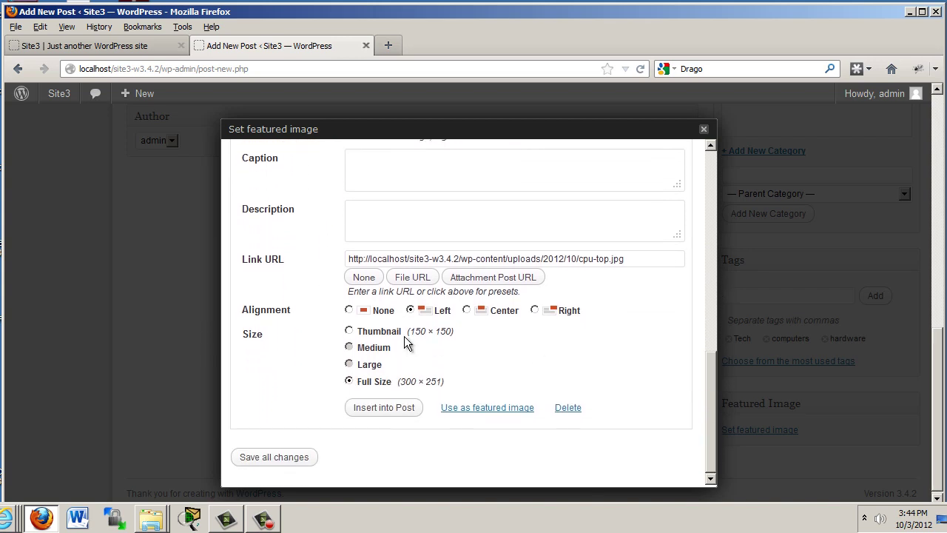
- With alignment None and size Thumbnail, set cpu-top as featured image and insert it
{"action": "left_click", "coordinate": [349, 310]}
{"action": "left_click", "coordinate": [349, 331]}
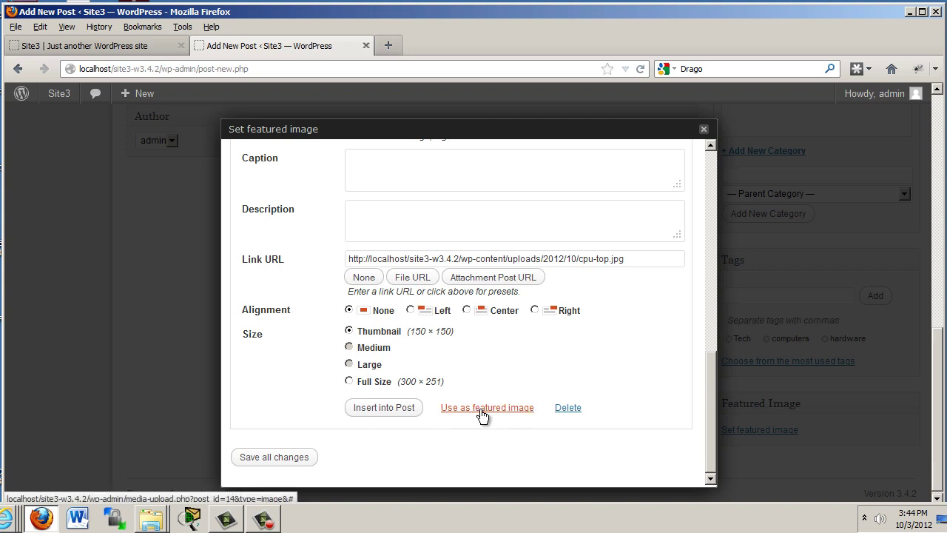
{"action": "left_click", "coordinate": [482, 415]}
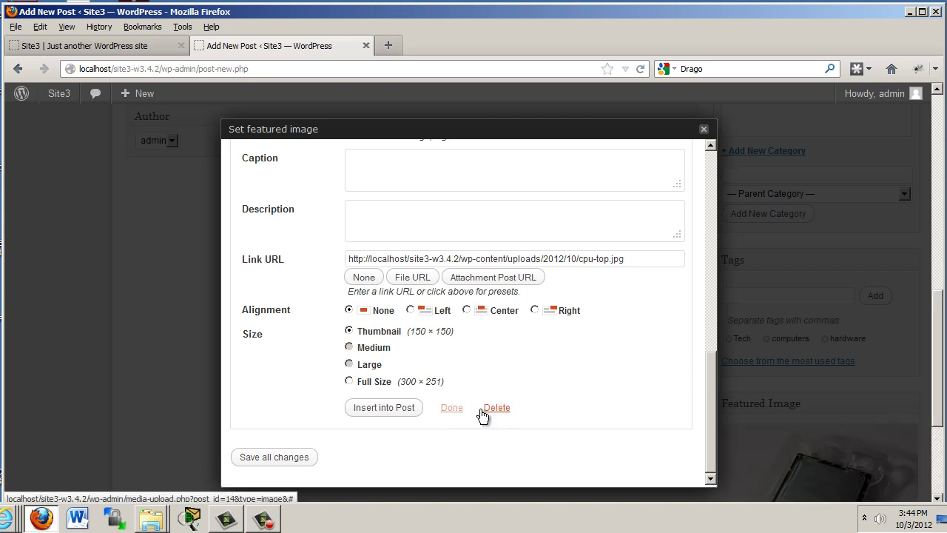
{"action": "left_click", "coordinate": [373, 408]}
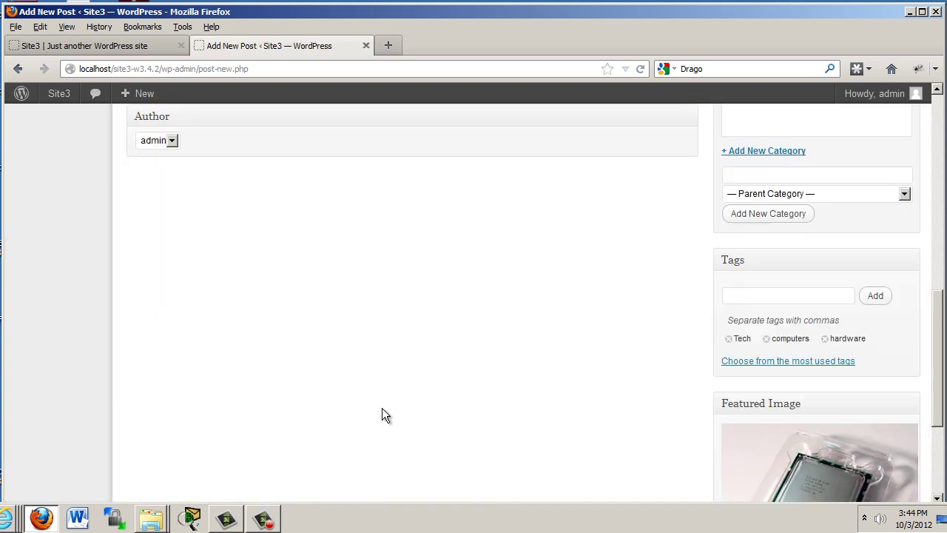
- Relocate the cpu-top thumbnail from mid-sentence to just before 'I am currently working'
{"action": "left_click_drag", "start_coordinate": [939, 321], "coordinate": [943, 388]}
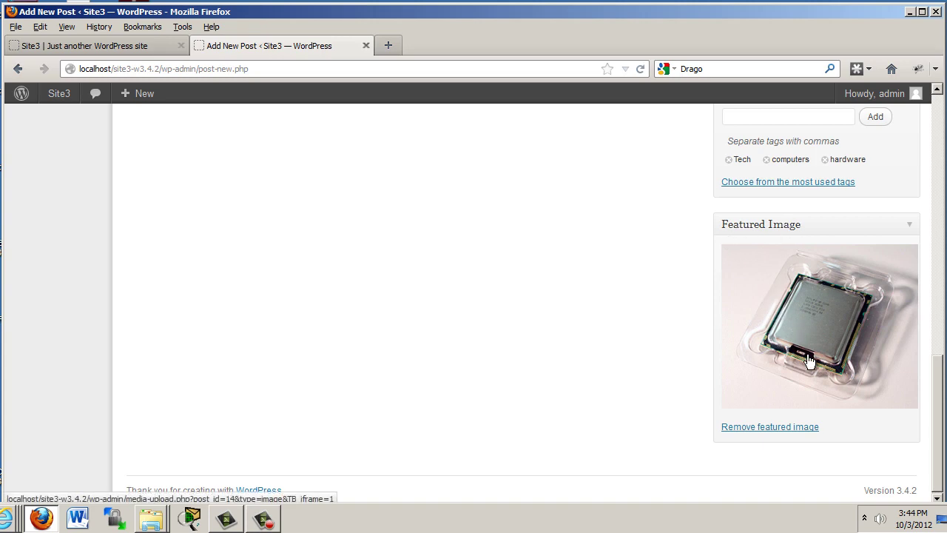
{"action": "scroll", "coordinate": [920, 279], "scroll_direction": "up", "scroll_amount": 4}
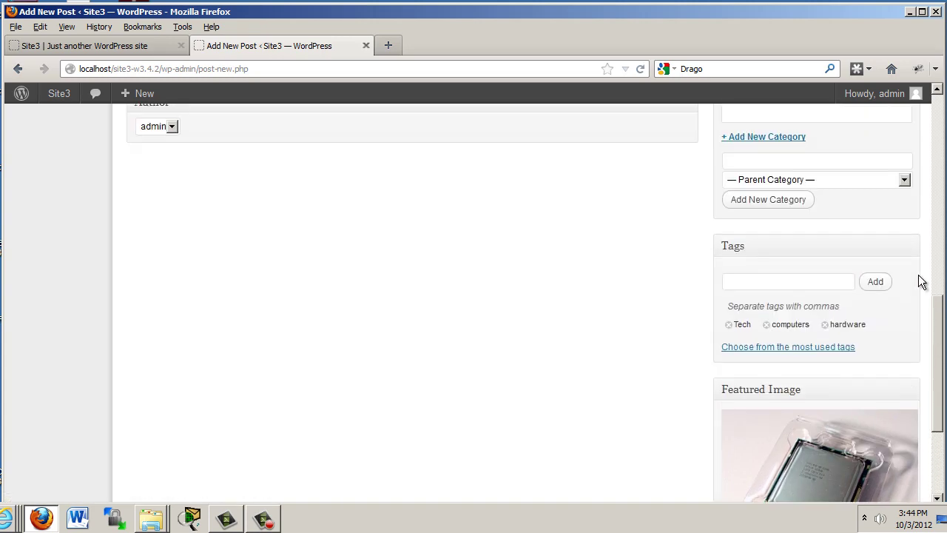
{"action": "scroll", "coordinate": [919, 274], "scroll_direction": "up", "scroll_amount": 10}
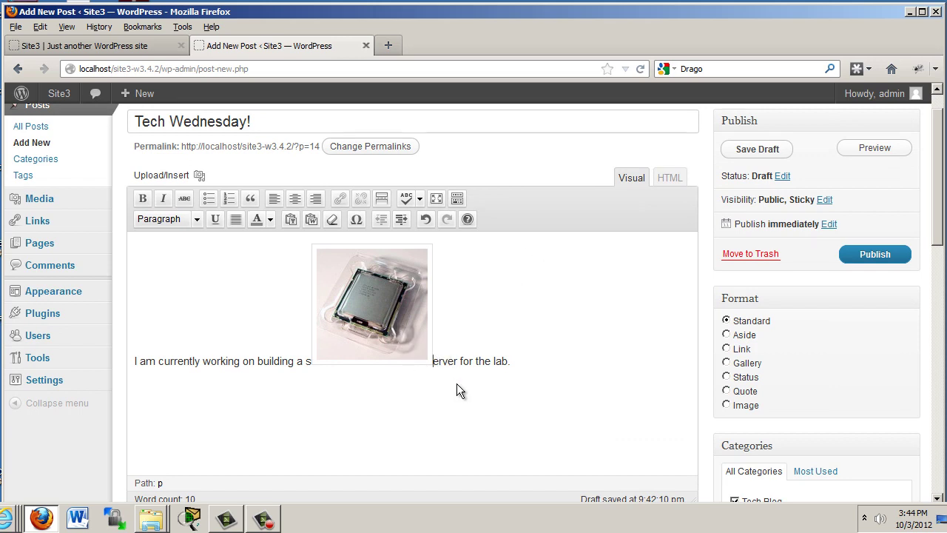
{"action": "left_click", "coordinate": [387, 327]}
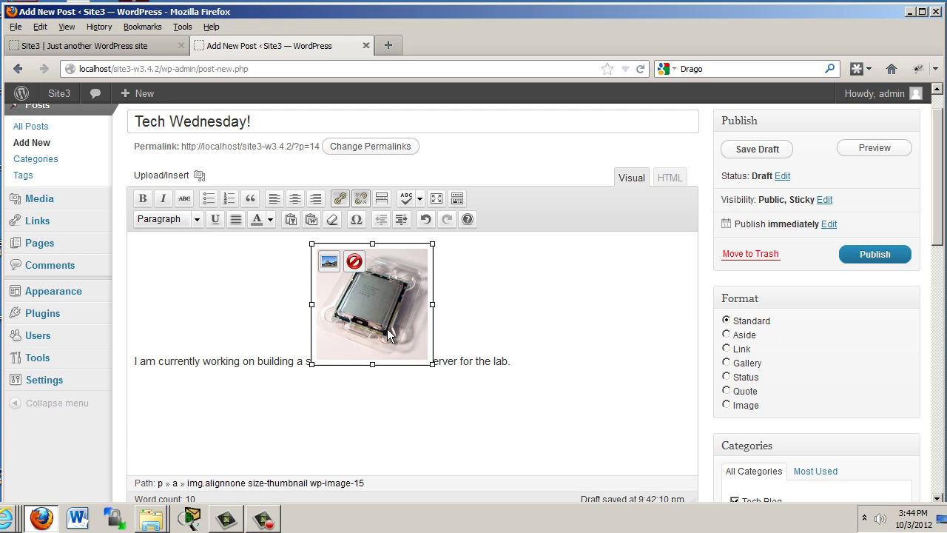
{"action": "key", "text": "Delete"}
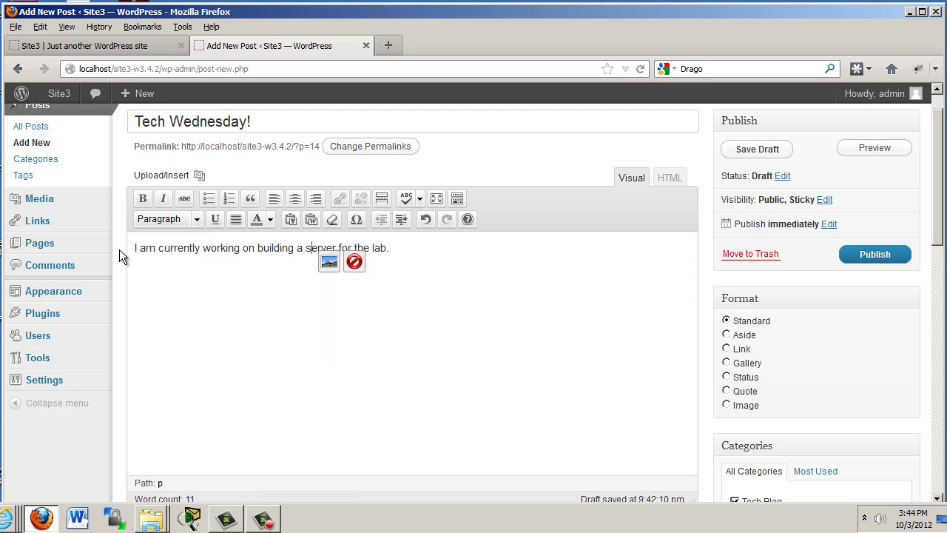
{"action": "left_click", "coordinate": [134, 249]}
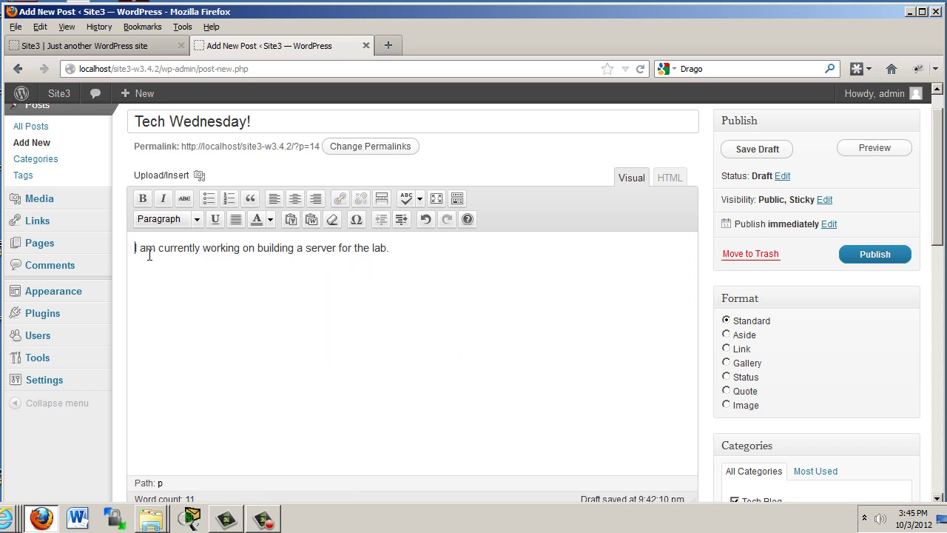
{"action": "key", "text": "ctrl+v"}
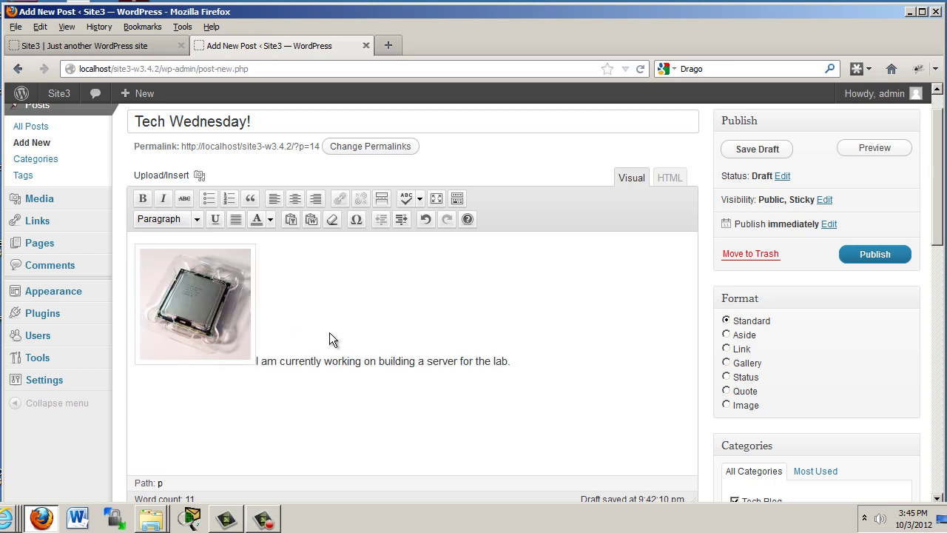
{"action": "scroll", "coordinate": [941, 339], "scroll_direction": "down", "scroll_amount": 6}
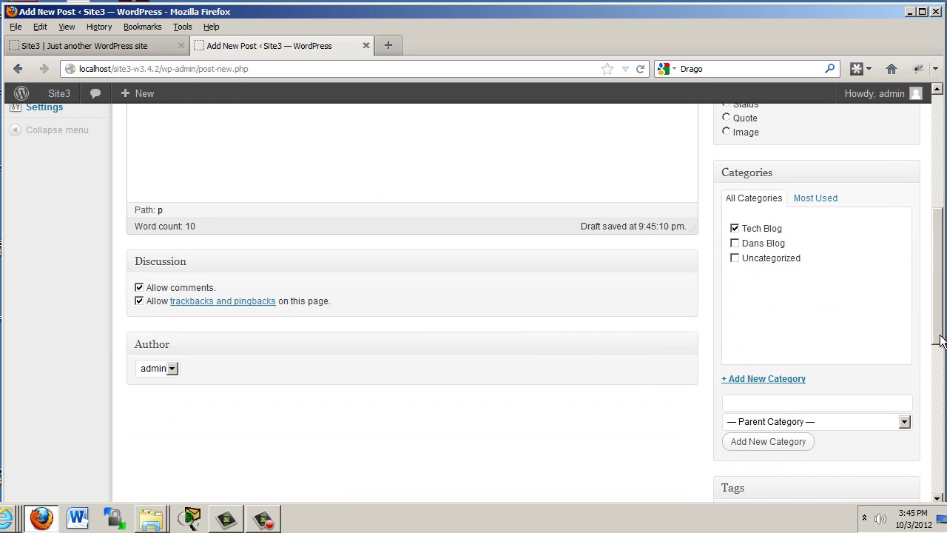
{"action": "scroll", "coordinate": [940, 326], "scroll_direction": "up", "scroll_amount": 4}
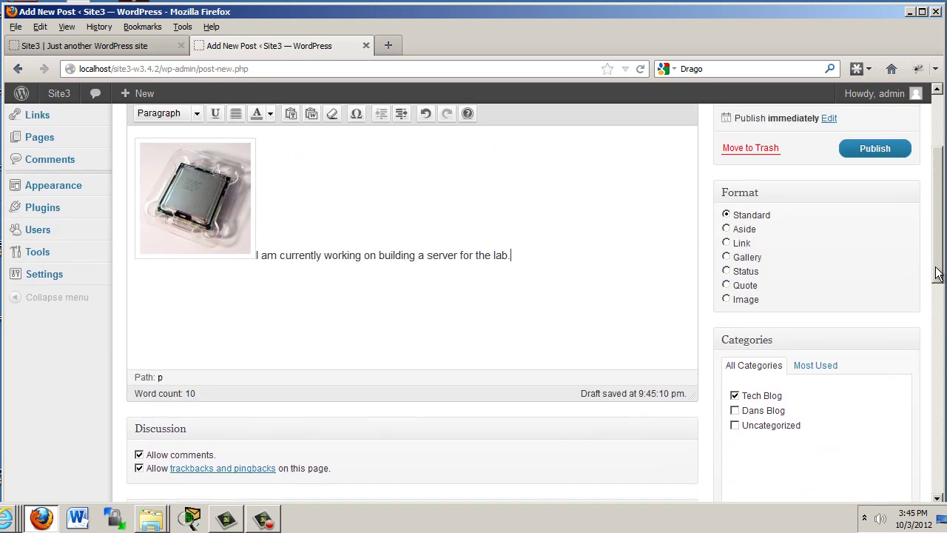
{"action": "scroll", "coordinate": [931, 296], "scroll_direction": "down", "scroll_amount": 4}
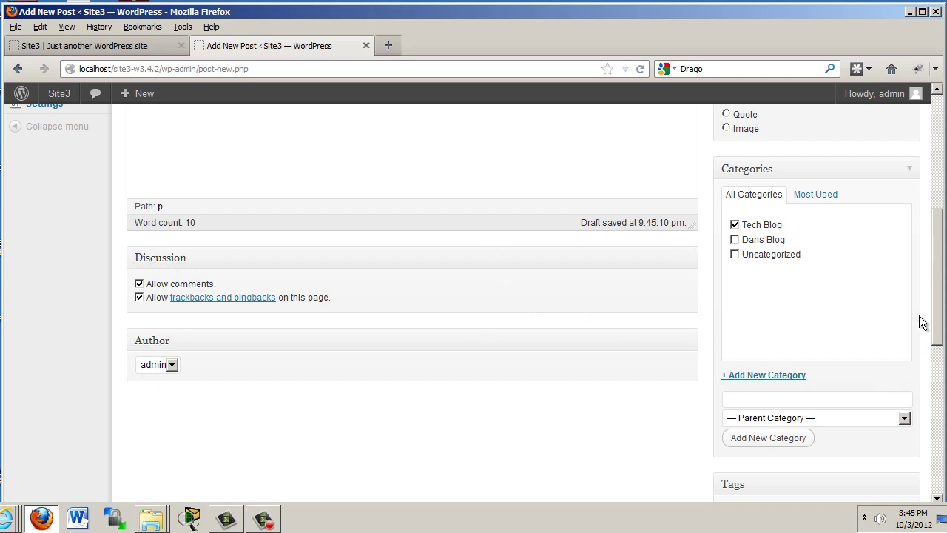
{"action": "left_click_drag", "start_coordinate": [938, 333], "coordinate": [931, 185]}
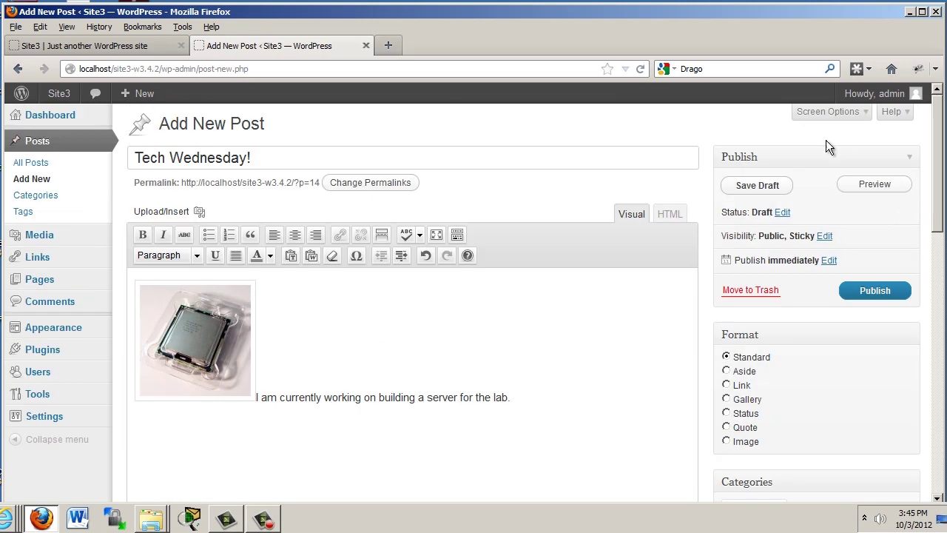
{"action": "left_click", "coordinate": [854, 115]}
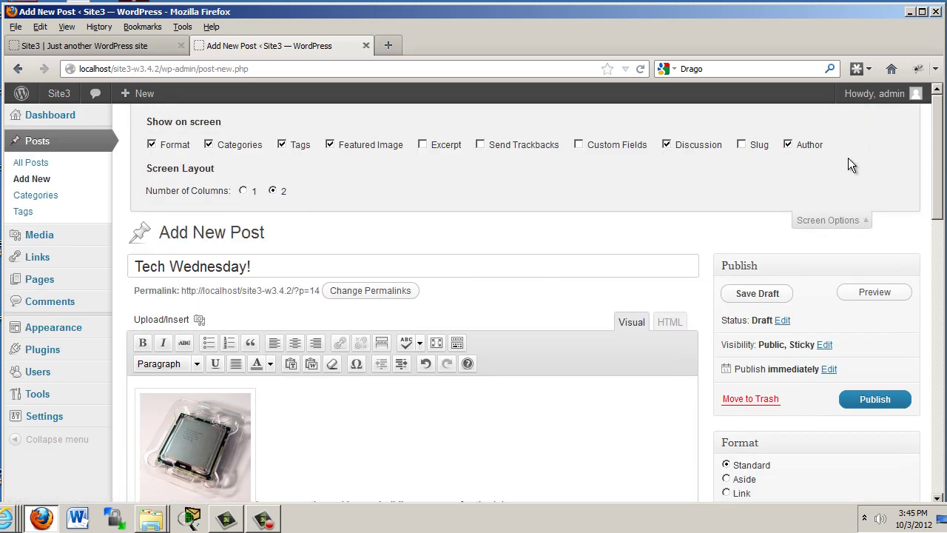
{"action": "left_click", "coordinate": [851, 223]}
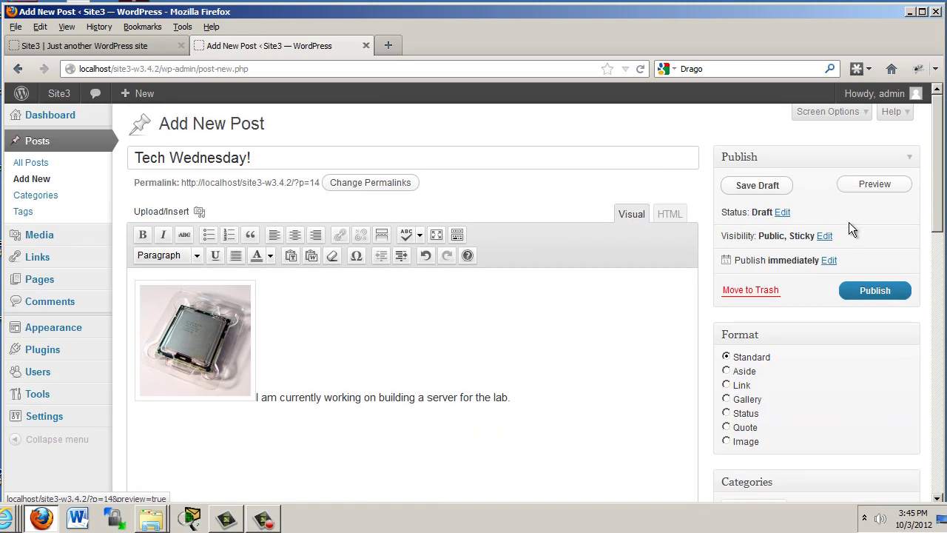
{"action": "left_click", "coordinate": [841, 117]}
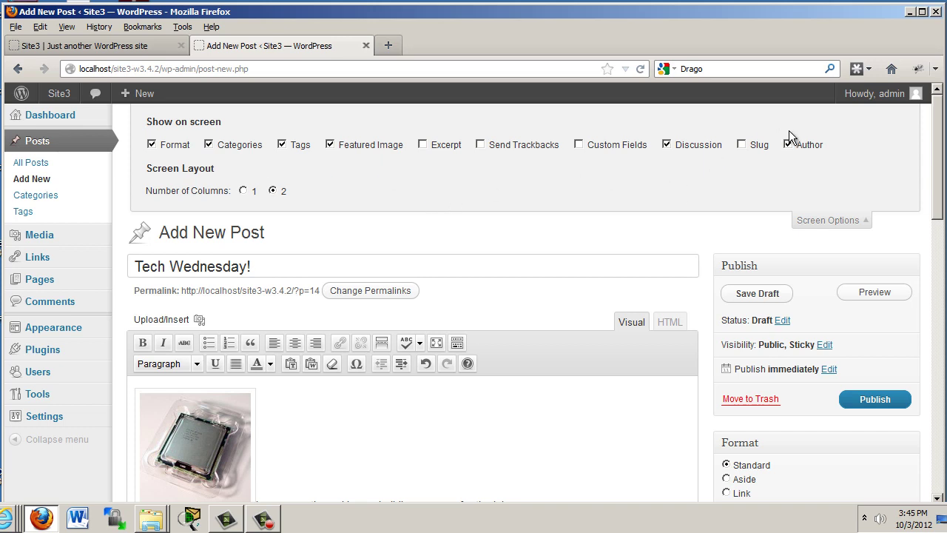
{"action": "left_click", "coordinate": [837, 221]}
{"action": "left_click_drag", "start_coordinate": [936, 182], "coordinate": [937, 328]}
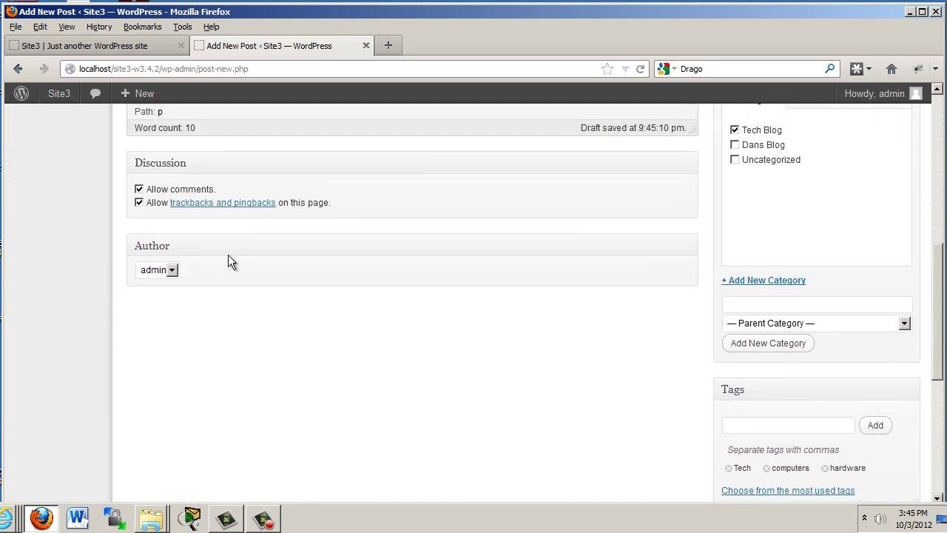
{"action": "left_click", "coordinate": [139, 202]}
{"action": "left_click", "coordinate": [139, 190]}
{"action": "left_click", "coordinate": [139, 190]}
{"action": "left_click", "coordinate": [171, 271]}
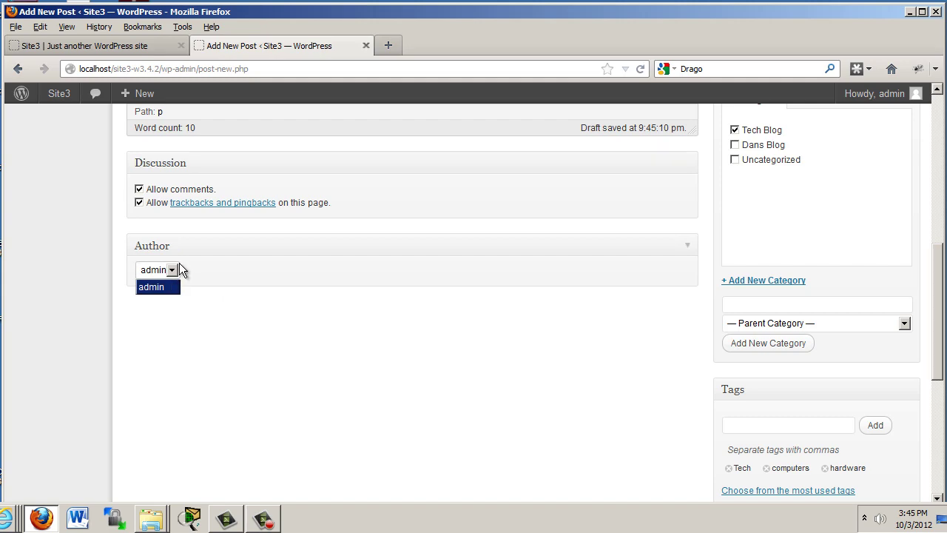
{"action": "left_click", "coordinate": [403, 380]}
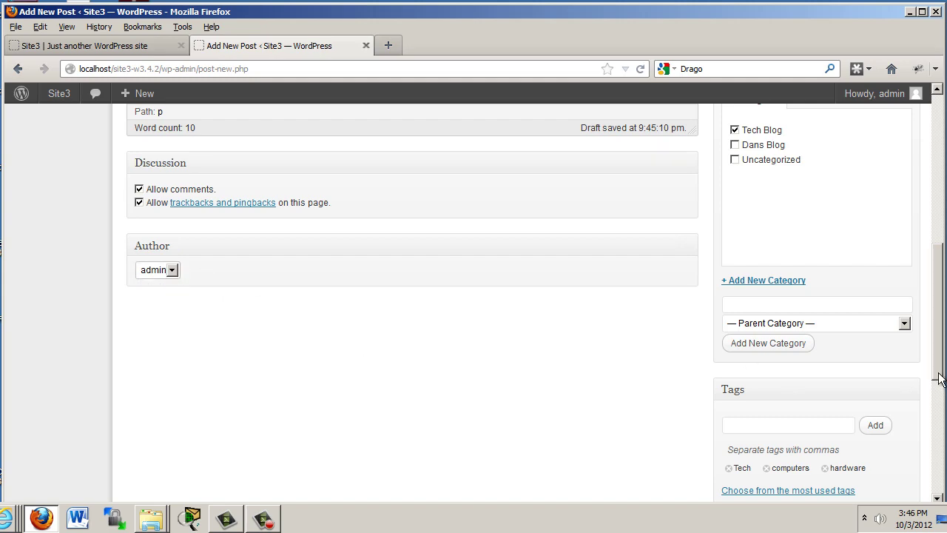
{"action": "left_click_drag", "start_coordinate": [939, 378], "coordinate": [937, 215]}
- Publish the Tech Wednesday! post and view its body as raw HTML
{"action": "left_click", "coordinate": [876, 291]}
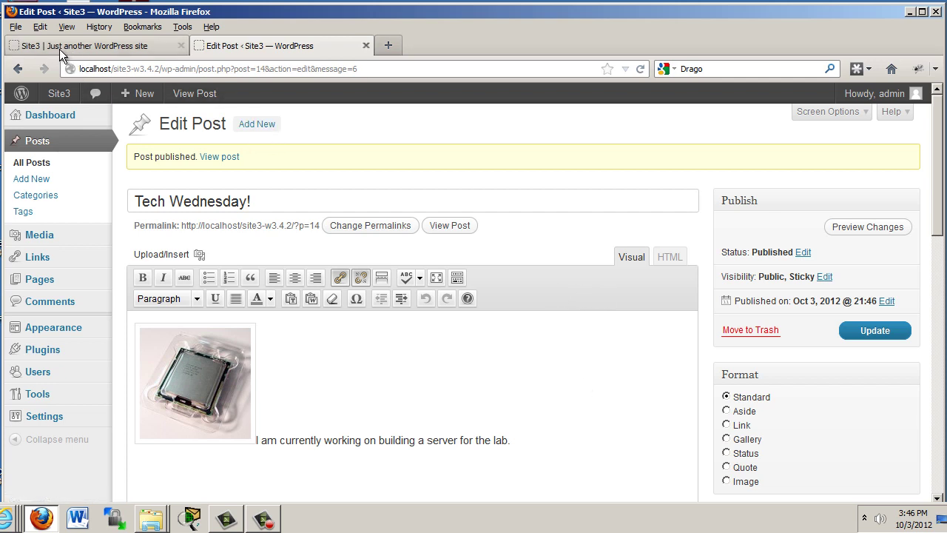
{"action": "left_click", "coordinate": [343, 442]}
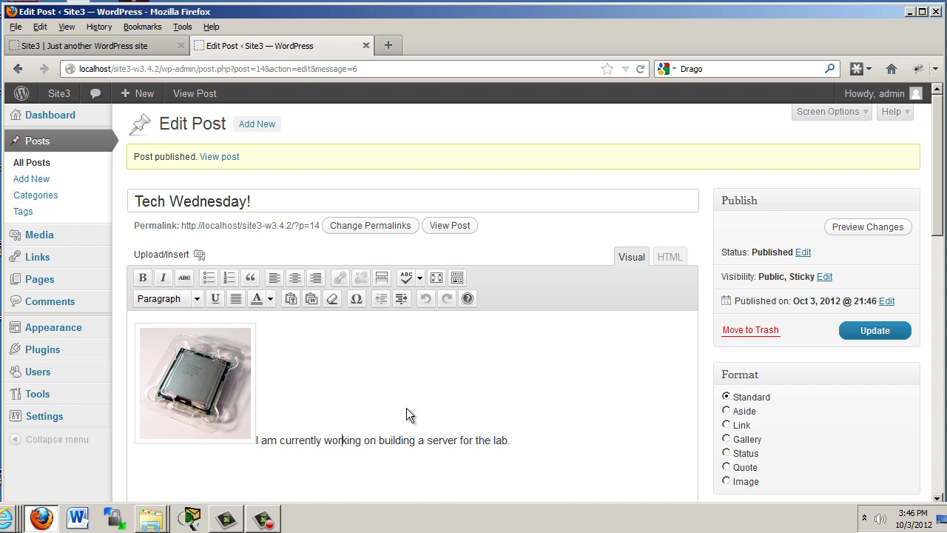
{"action": "left_click", "coordinate": [671, 257]}
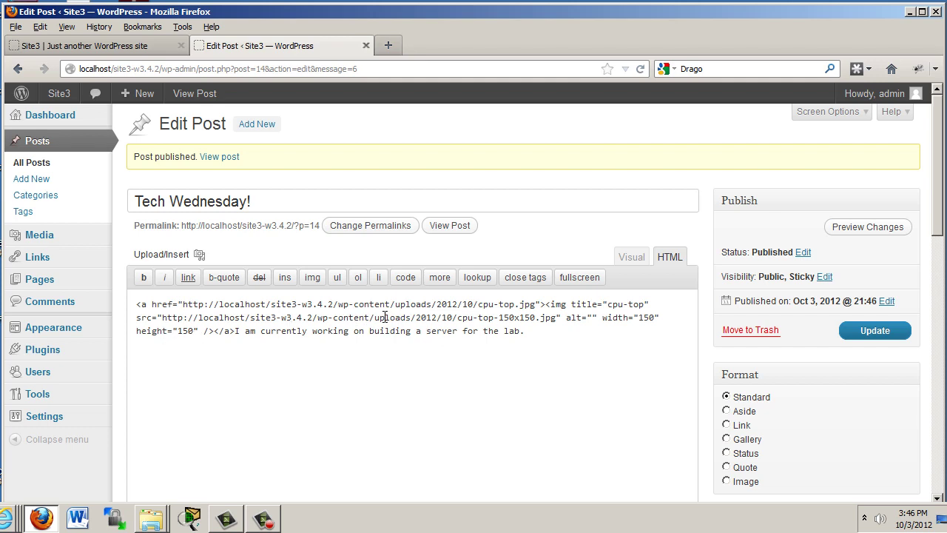
- Add align="left" to the cpu-top image tag and update the post
{"action": "left_click", "coordinate": [204, 335]}
{"action": "type", "text": "align"}
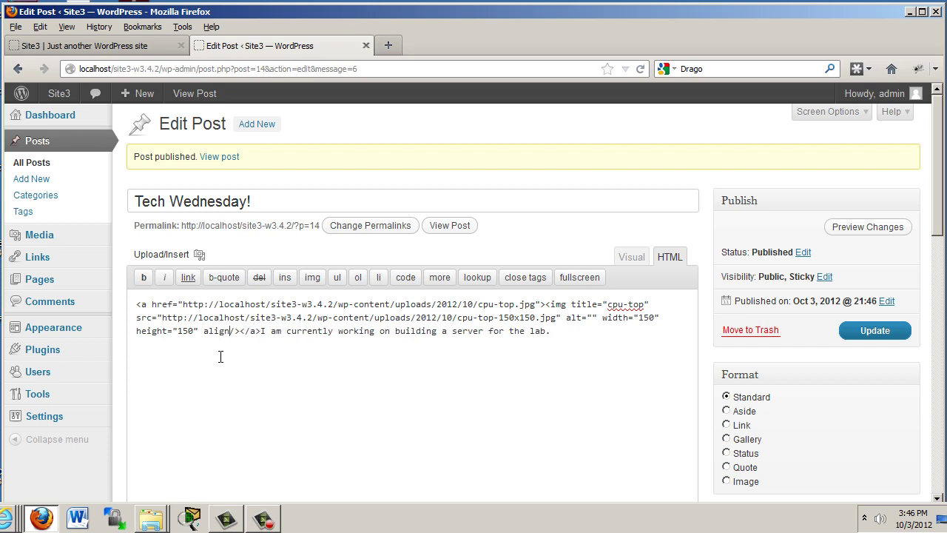
{"action": "type", "text": "=\"\""}
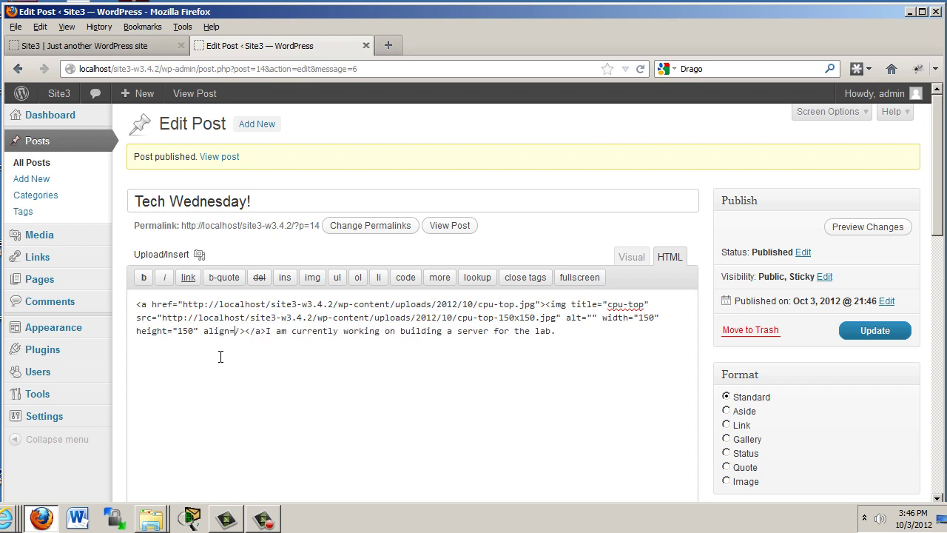
{"action": "type", "text": "\"\"left"}
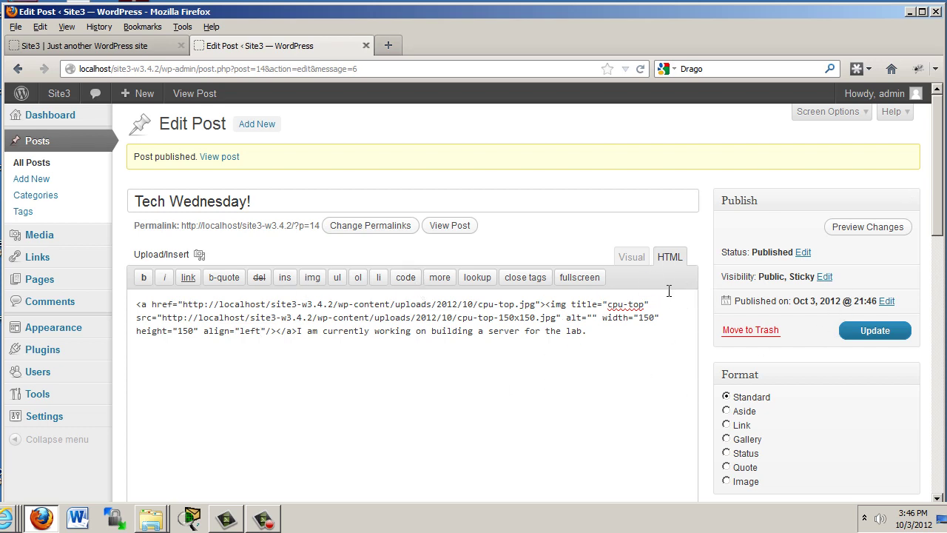
{"action": "mouse_move", "coordinate": [937, 201]}
{"action": "left_mouse_down"}
{"action": "mouse_move", "coordinate": [941, 451]}
{"action": "mouse_move", "coordinate": [940, 201]}
{"action": "left_mouse_up"}
{"action": "left_click", "coordinate": [859, 330]}
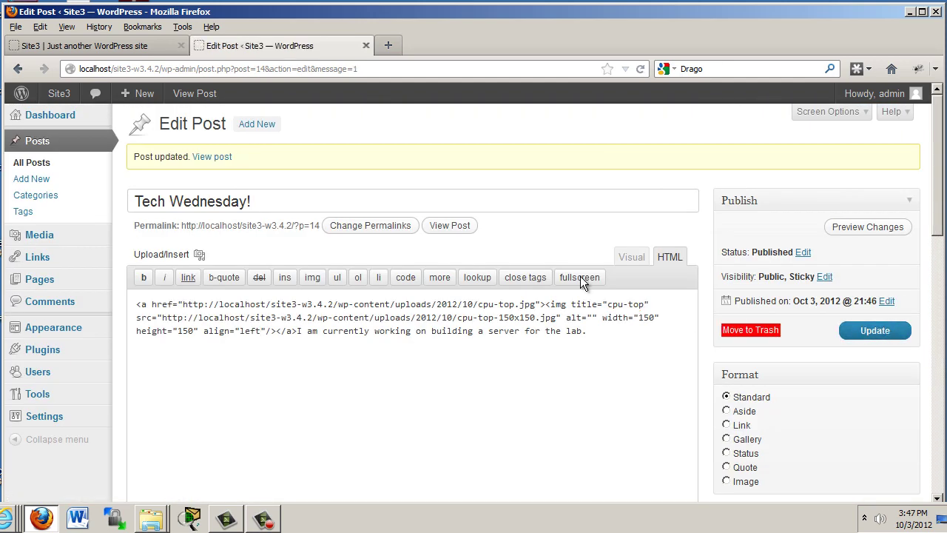
- Back in the Visual view, select the whole server sentence
{"action": "left_click", "coordinate": [633, 259]}
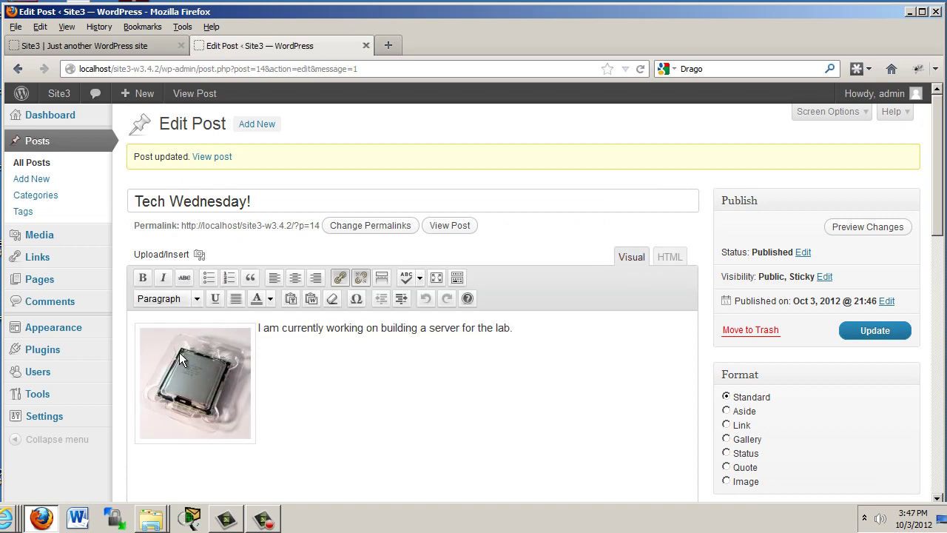
{"action": "left_click", "coordinate": [259, 331]}
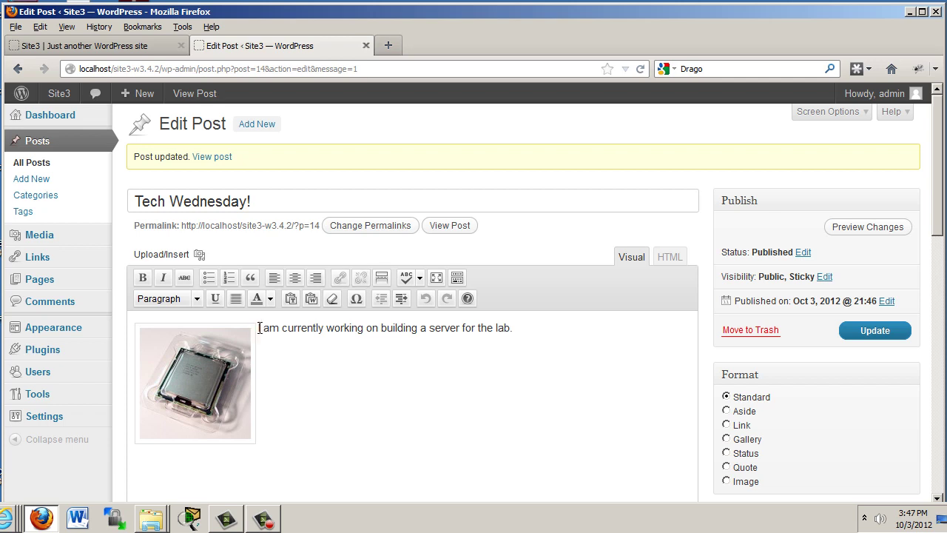
{"action": "left_click_drag", "start_coordinate": [259, 333], "coordinate": [522, 336]}
{"action": "key", "text": "ctrl+c"}
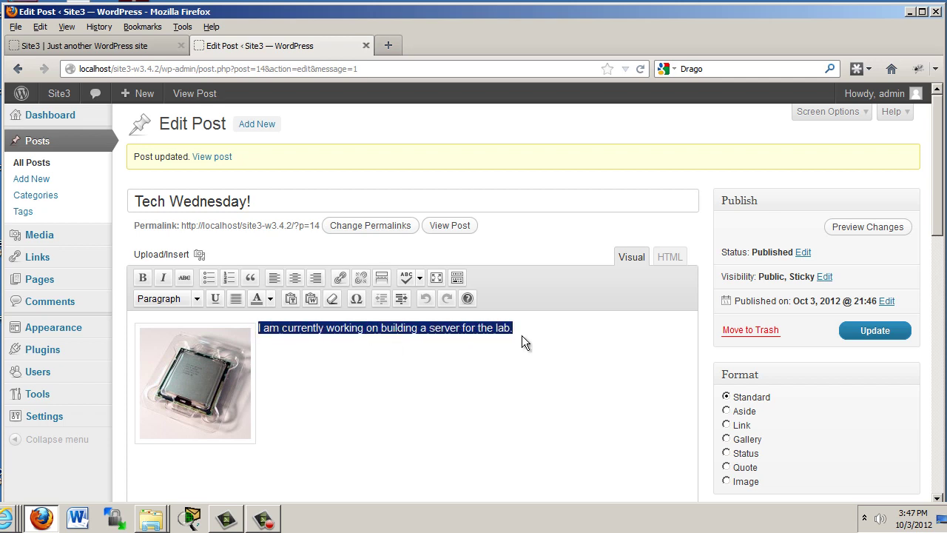
- Paste several copies of the server sentence after the original one
{"action": "left_click", "coordinate": [528, 326]}
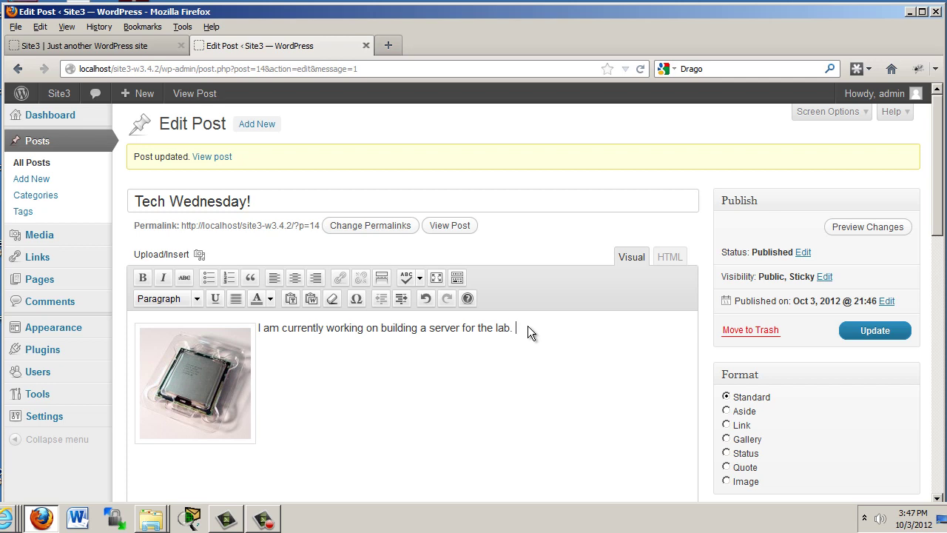
{"action": "key", "text": "ctrl+v"}
{"action": "key", "text": "ctrl+v"}
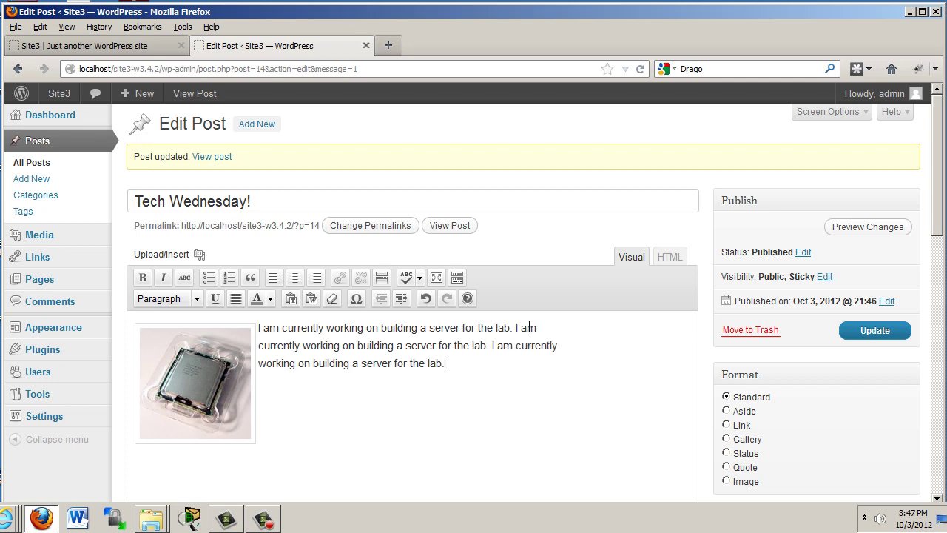
{"action": "key", "text": "ctrl+v"}
{"action": "key", "text": "ctrl+v"}
{"action": "key", "text": "ctrl+v"}
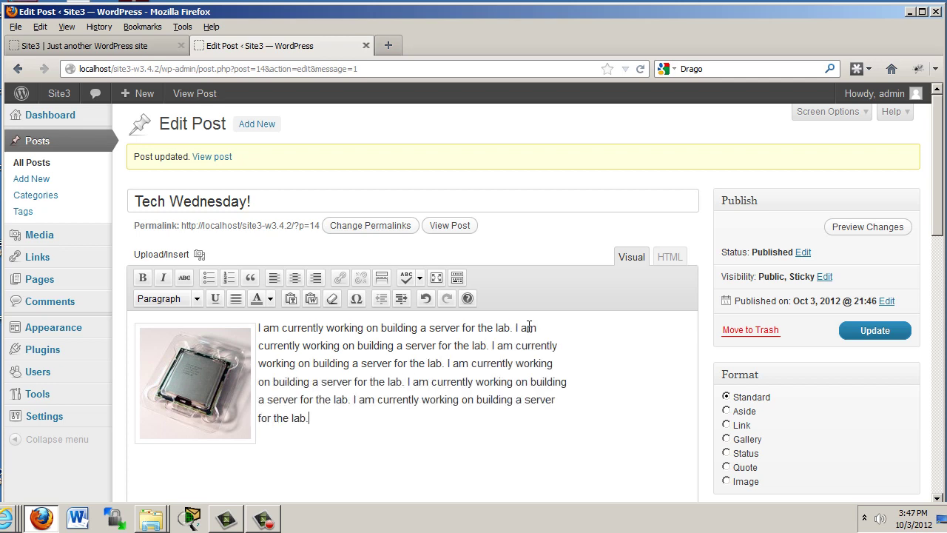
{"action": "key", "text": "ctrl+v"}
{"action": "key", "text": "ctrl+v"}
{"action": "key", "text": "ctrl+v"}
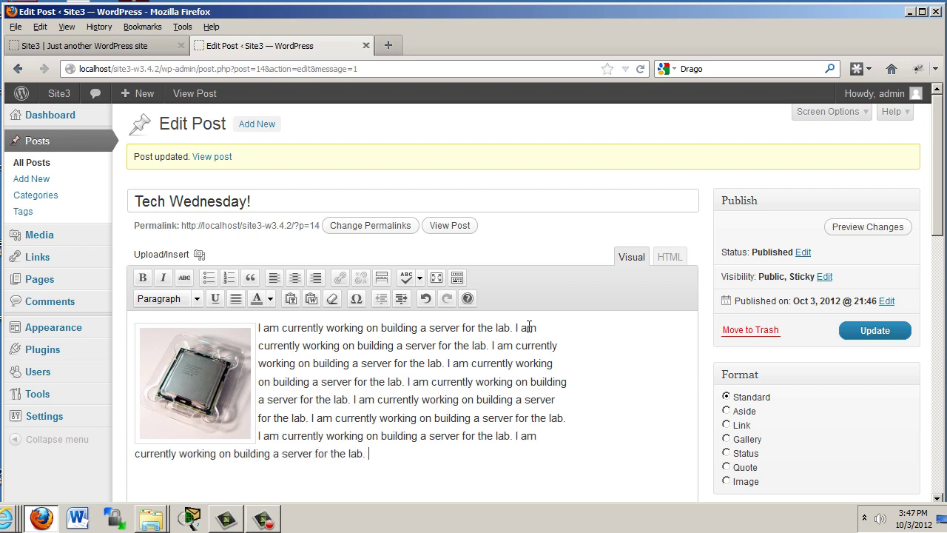
{"action": "key", "text": "ctrl+v"}
{"action": "key", "text": "ctrl+v"}
{"action": "key", "text": "ctrl+v"}
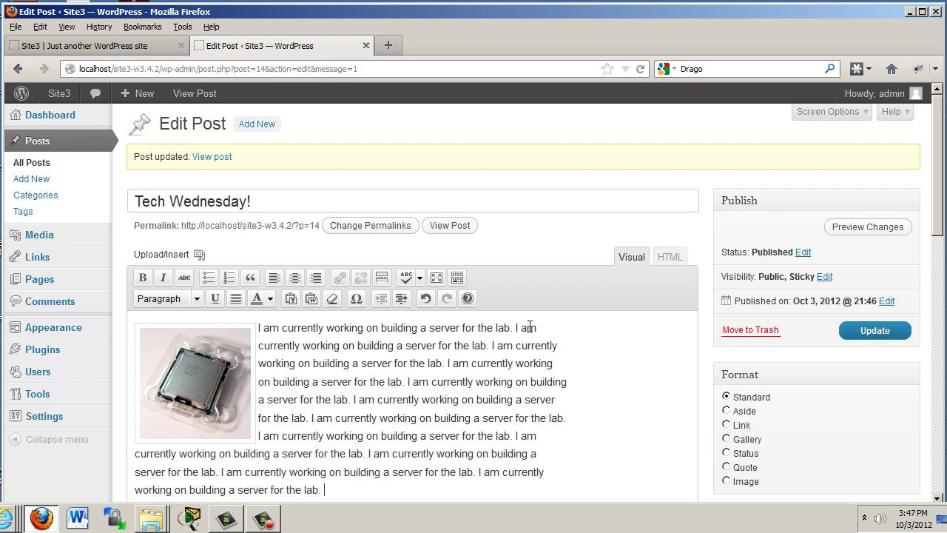
- Update the Tech Wednesday! post to save the repeated text
{"action": "left_click_drag", "start_coordinate": [941, 231], "coordinate": [942, 258]}
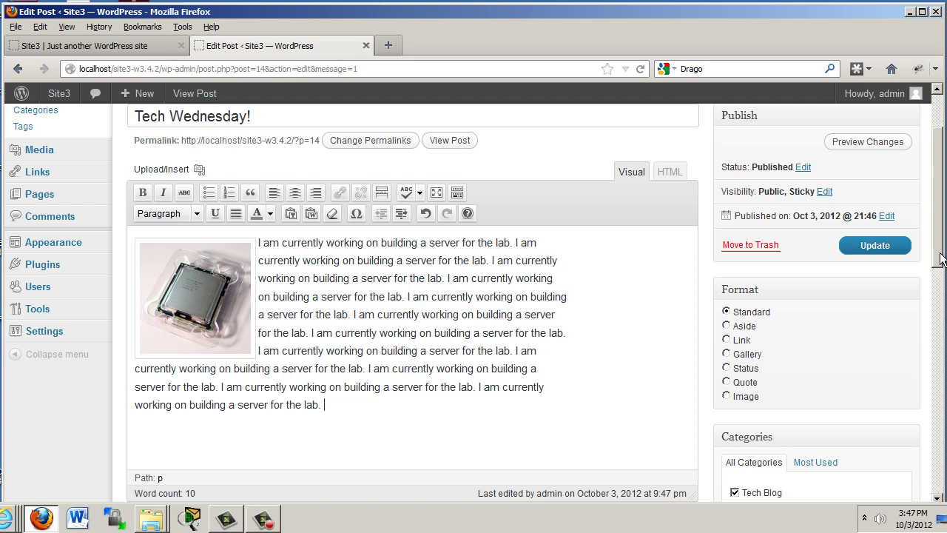
{"action": "scroll", "coordinate": [941, 257], "scroll_direction": "up", "scroll_amount": 2}
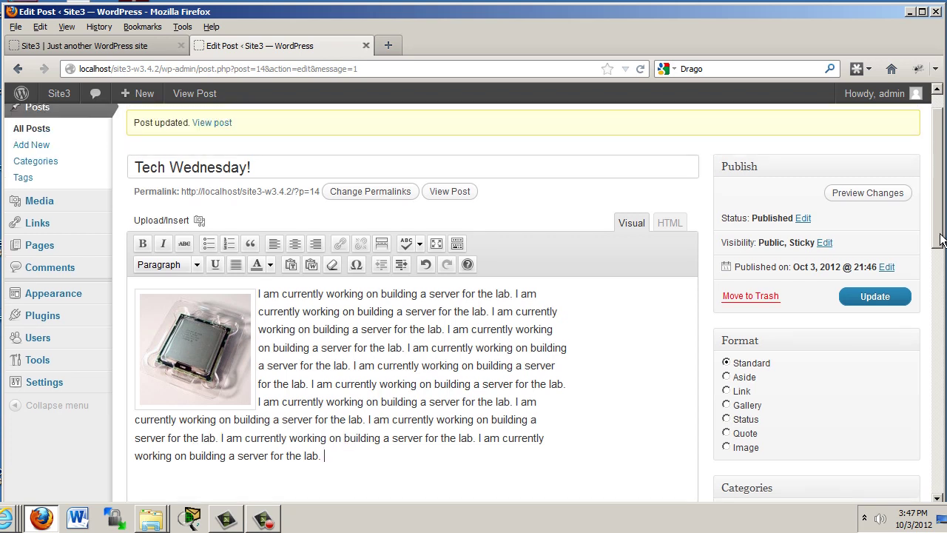
{"action": "left_click", "coordinate": [881, 331]}
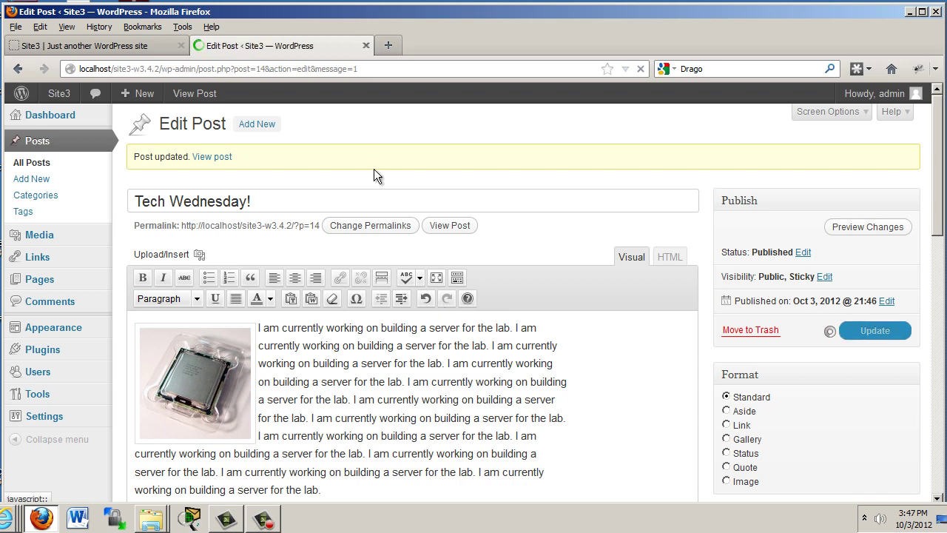
{"action": "left_click", "coordinate": [98, 48]}
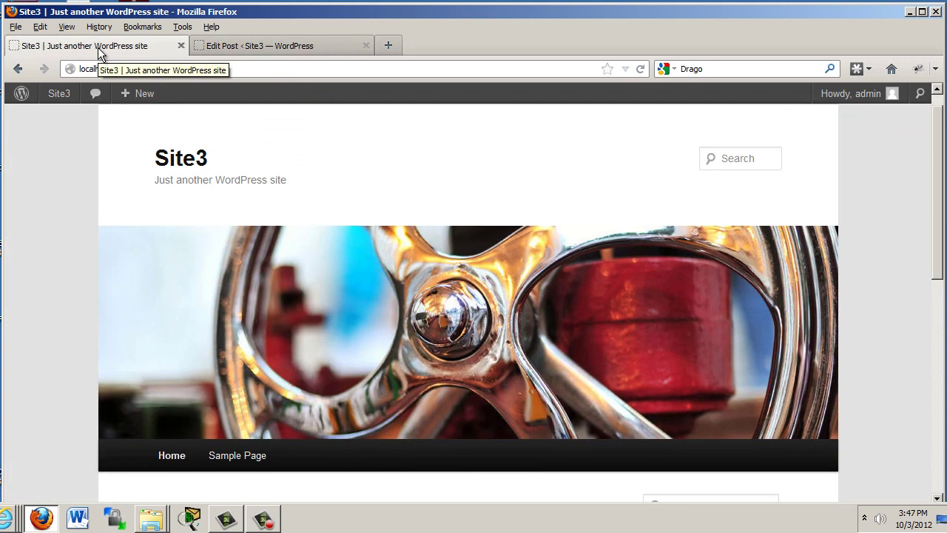
{"action": "left_click", "coordinate": [641, 69]}
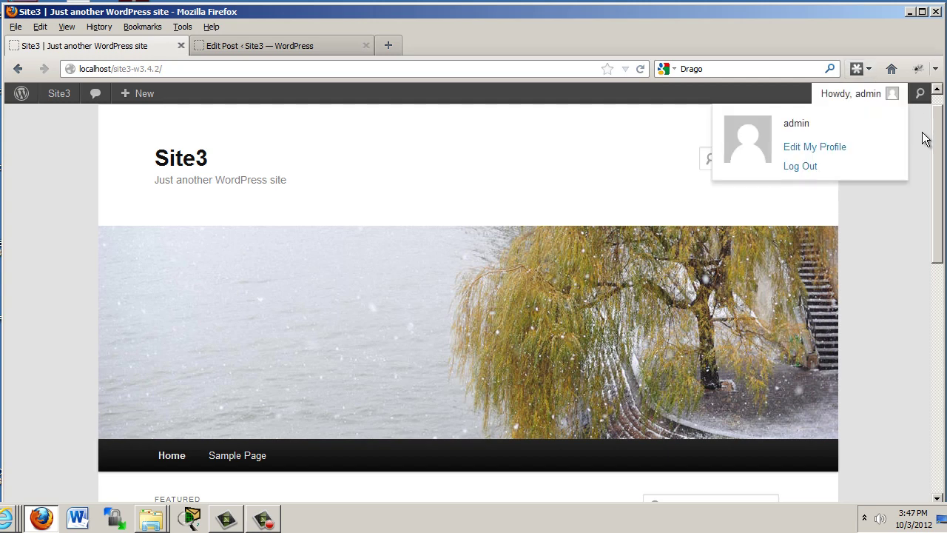
{"action": "left_click_drag", "start_coordinate": [942, 135], "coordinate": [942, 271]}
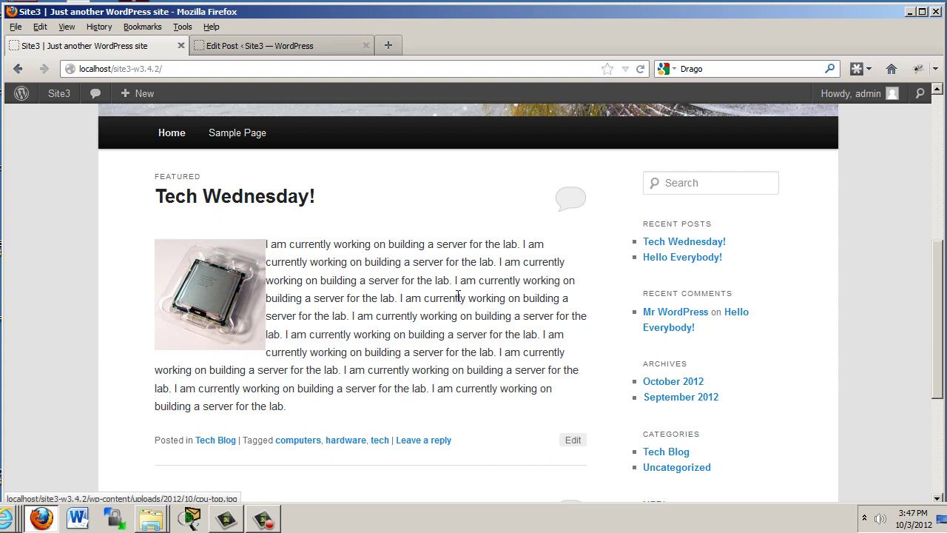
{"action": "mouse_move", "coordinate": [939, 295]}
{"action": "left_mouse_down"}
{"action": "mouse_move", "coordinate": [940, 314]}
{"action": "mouse_move", "coordinate": [939, 298]}
{"action": "left_mouse_up"}
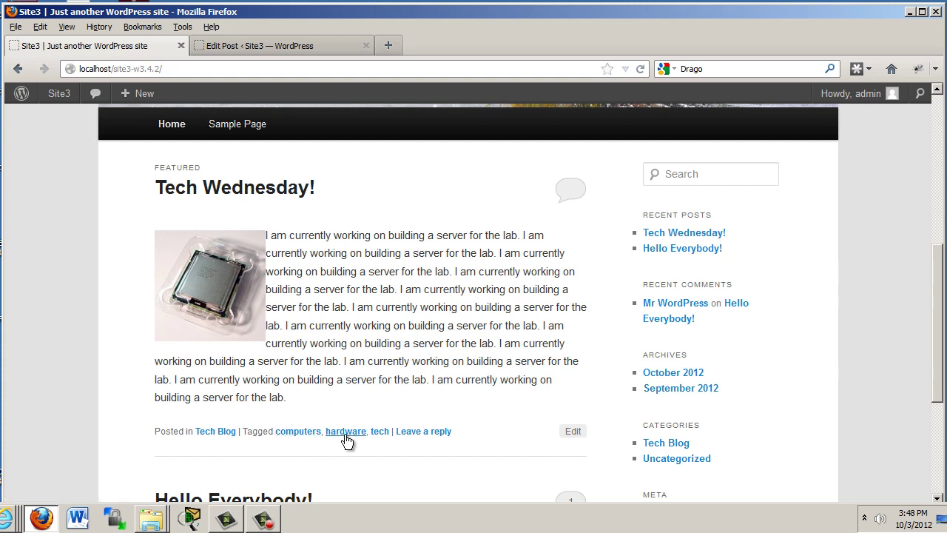
{"action": "left_click", "coordinate": [425, 433]}
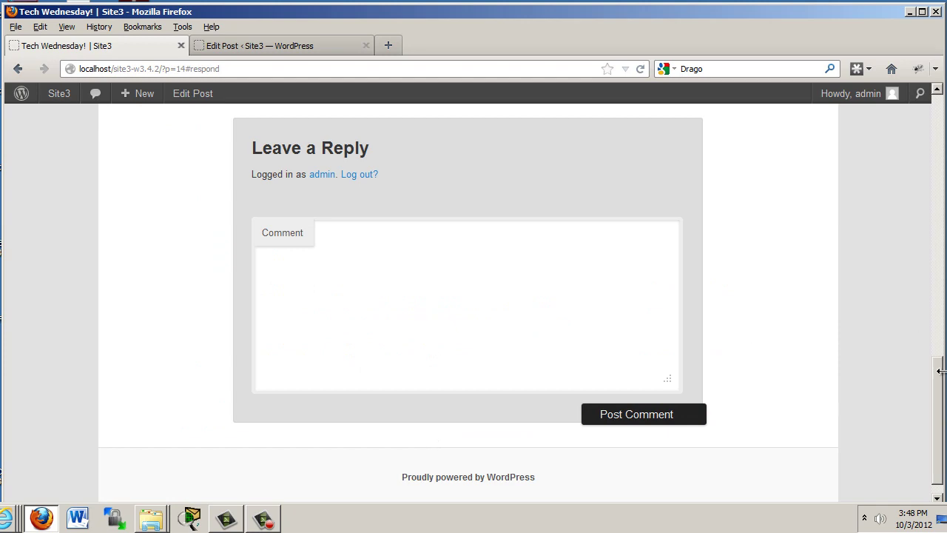
{"action": "left_click_drag", "start_coordinate": [937, 393], "coordinate": [910, 168]}
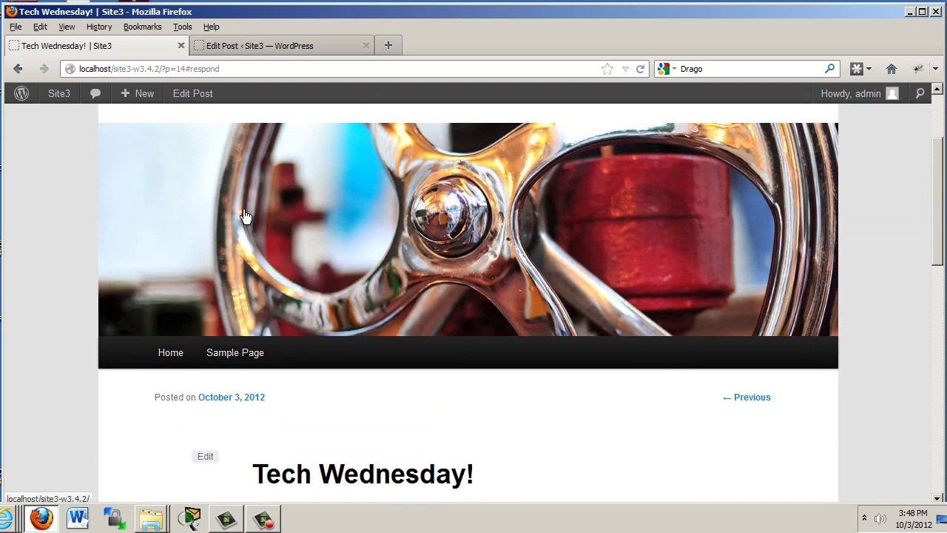
{"action": "left_click", "coordinate": [177, 356]}
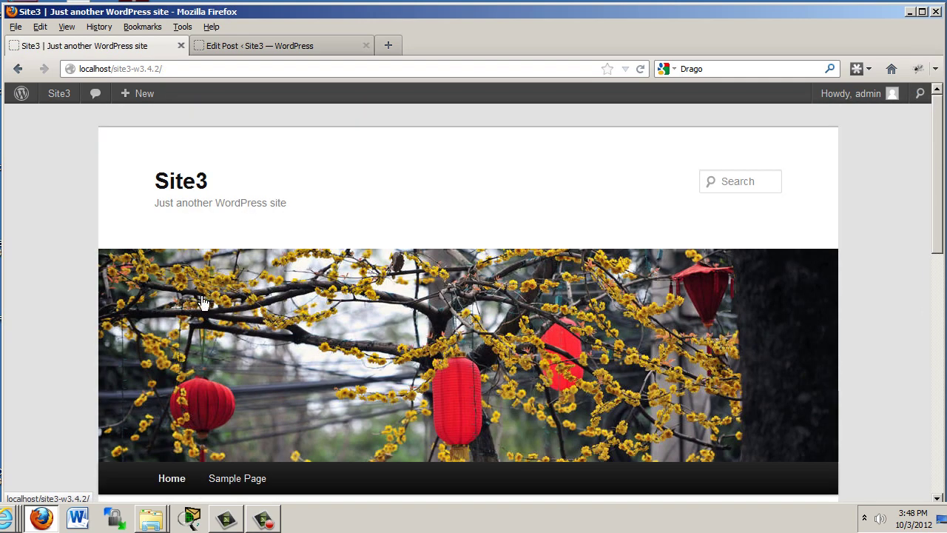
{"action": "key", "text": "ctrl+Tab"}
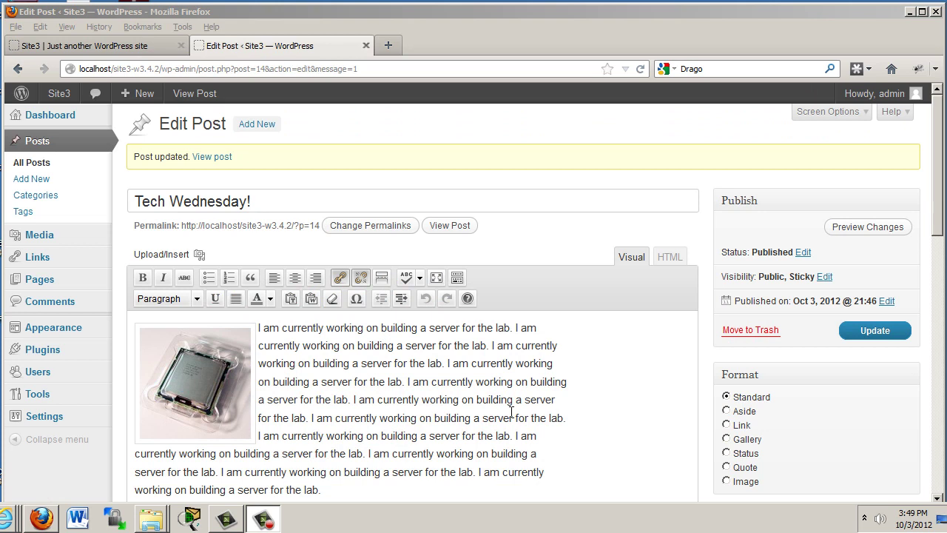
- Set the CPU image's alignment to Left in its image settings and apply the update
{"action": "left_click", "coordinate": [197, 386]}
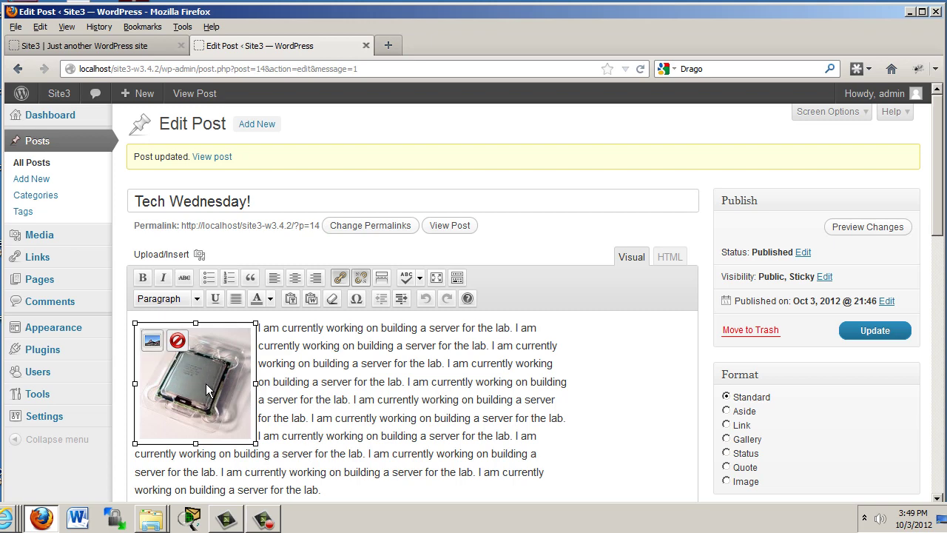
{"action": "left_click", "coordinate": [151, 340]}
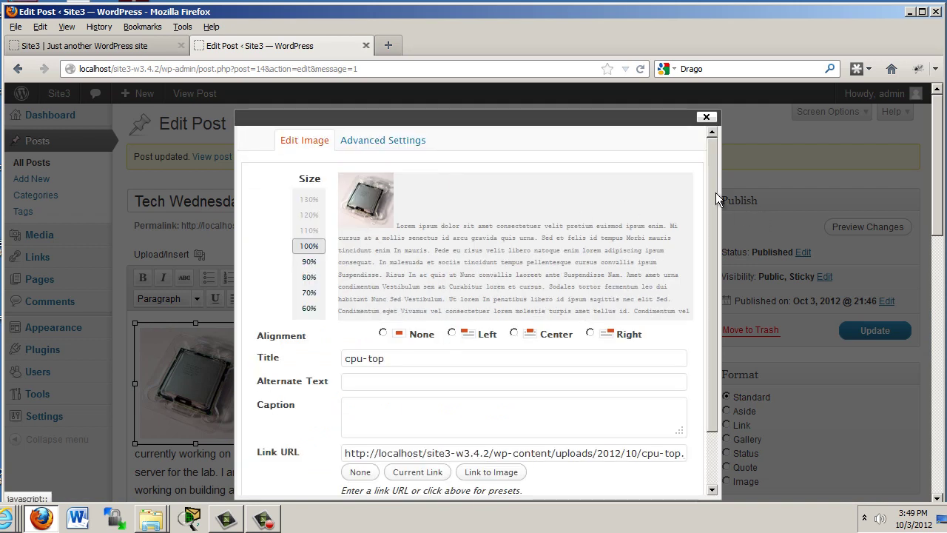
{"action": "mouse_move", "coordinate": [716, 192]}
{"action": "left_mouse_down"}
{"action": "mouse_move", "coordinate": [719, 257]}
{"action": "mouse_move", "coordinate": [712, 196]}
{"action": "left_mouse_up"}
{"action": "left_click", "coordinate": [452, 329]}
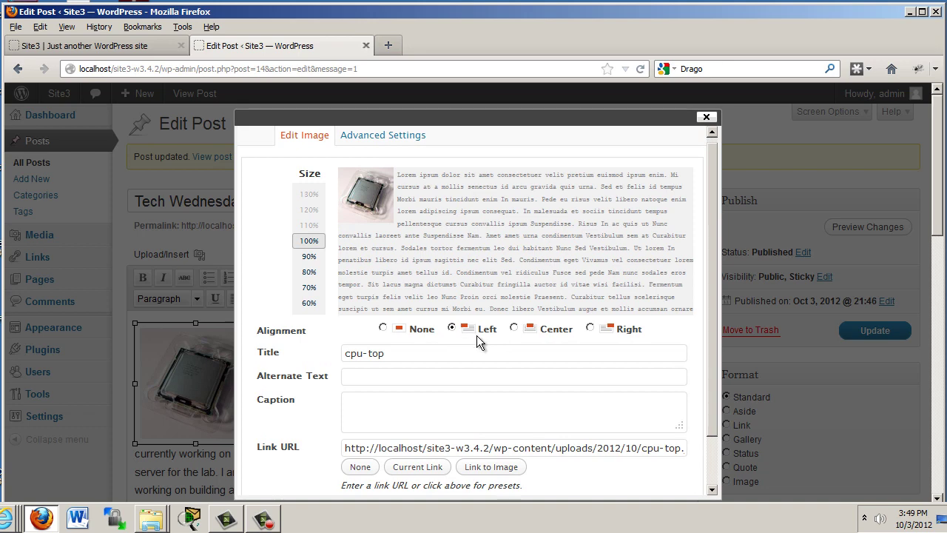
{"action": "scroll", "coordinate": [711, 268], "scroll_direction": "down", "scroll_amount": 2}
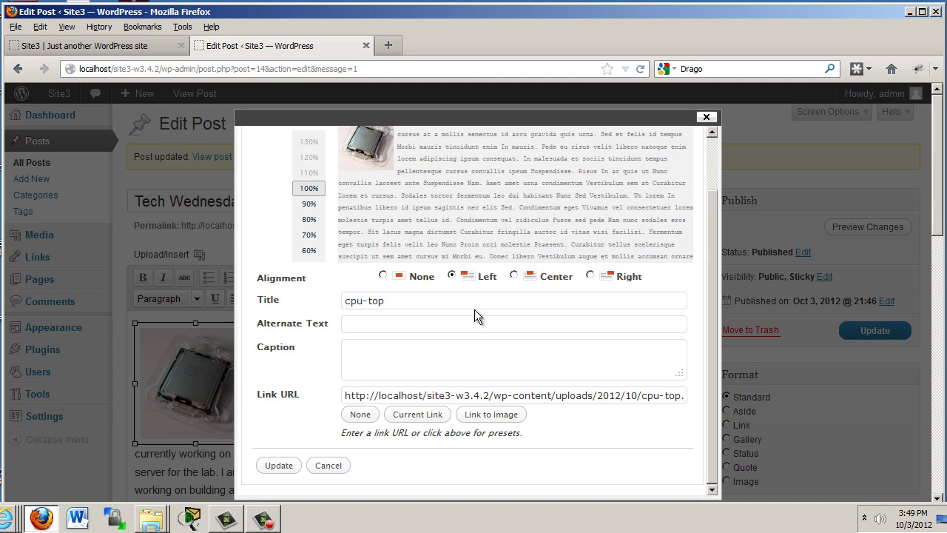
{"action": "left_click_drag", "start_coordinate": [942, 228], "coordinate": [942, 274]}
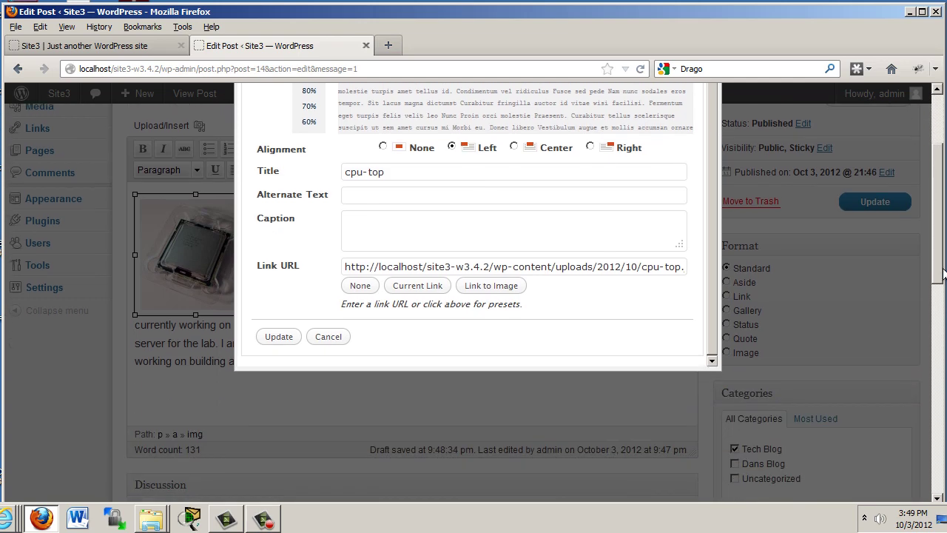
{"action": "left_click", "coordinate": [275, 341]}
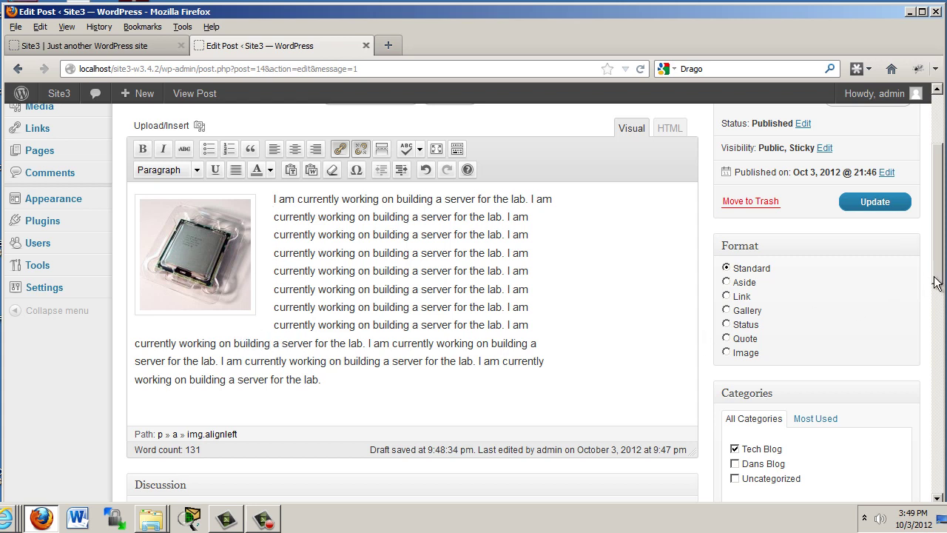
- In the HTML view, delete the img tag's align="left" attribute, keeping class="alignleft"
{"action": "scroll", "coordinate": [937, 283], "scroll_direction": "up", "scroll_amount": 1}
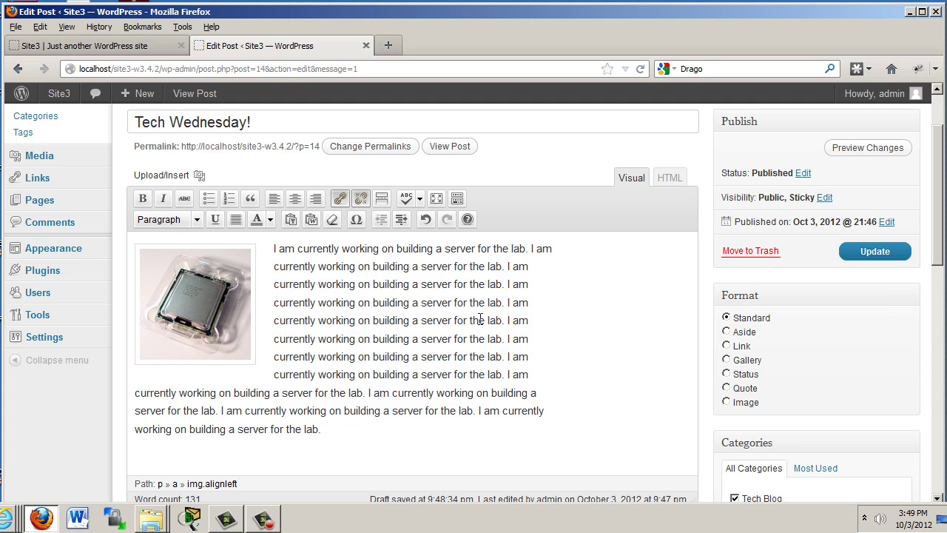
{"action": "left_click", "coordinate": [670, 179]}
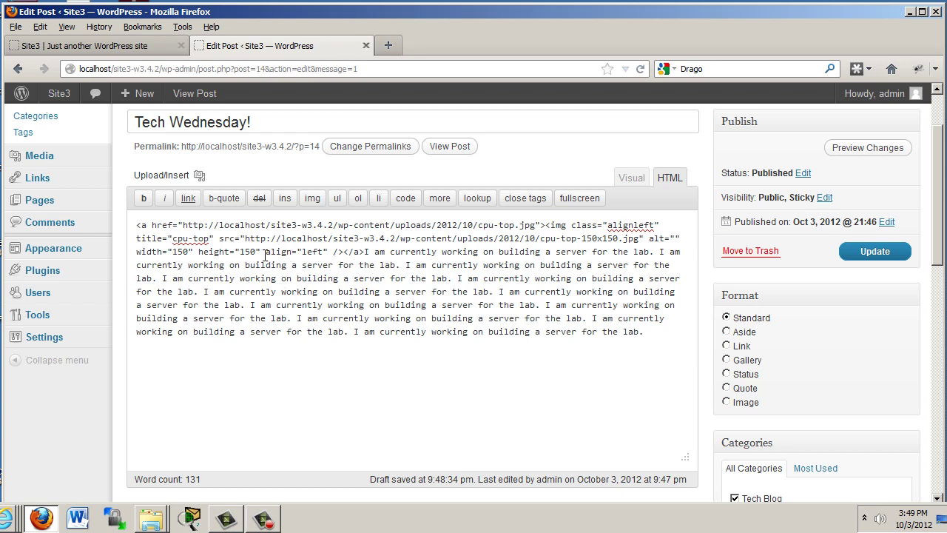
{"action": "left_click_drag", "start_coordinate": [261, 252], "coordinate": [332, 252]}
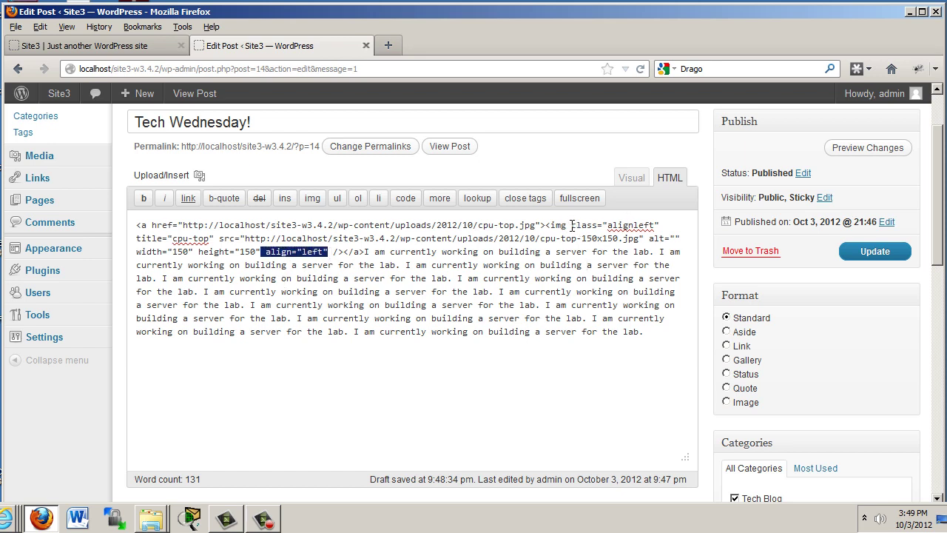
{"action": "left_click_drag", "start_coordinate": [571, 225], "coordinate": [658, 223]}
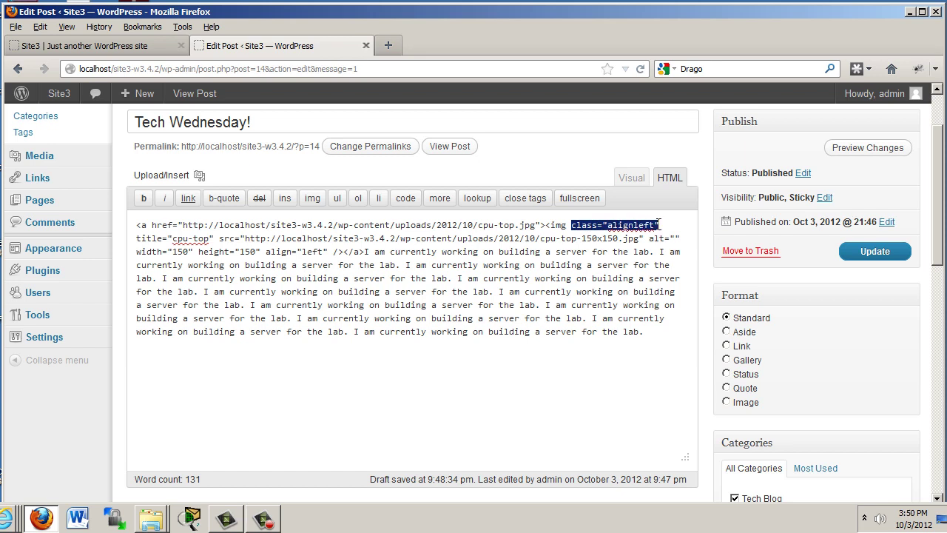
{"action": "left_click", "coordinate": [330, 253]}
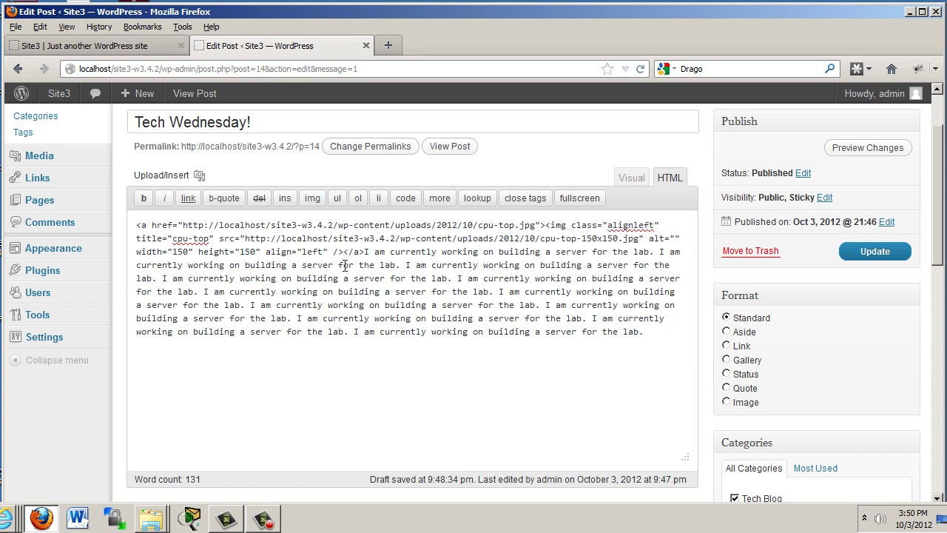
{"action": "key", "text": "BackSpace"}
{"action": "key", "text": "BackSpace"}
{"action": "key", "text": "BackSpace"}
{"action": "key", "text": "BackSpace"}
{"action": "key", "text": "BackSpace"}
{"action": "key", "text": "BackSpace"}
{"action": "key", "text": "BackSpace"}
{"action": "key", "text": "BackSpace"}
{"action": "key", "text": "BackSpace"}
{"action": "key", "text": "BackSpace"}
{"action": "key", "text": "BackSpace"}
{"action": "key", "text": "BackSpace"}
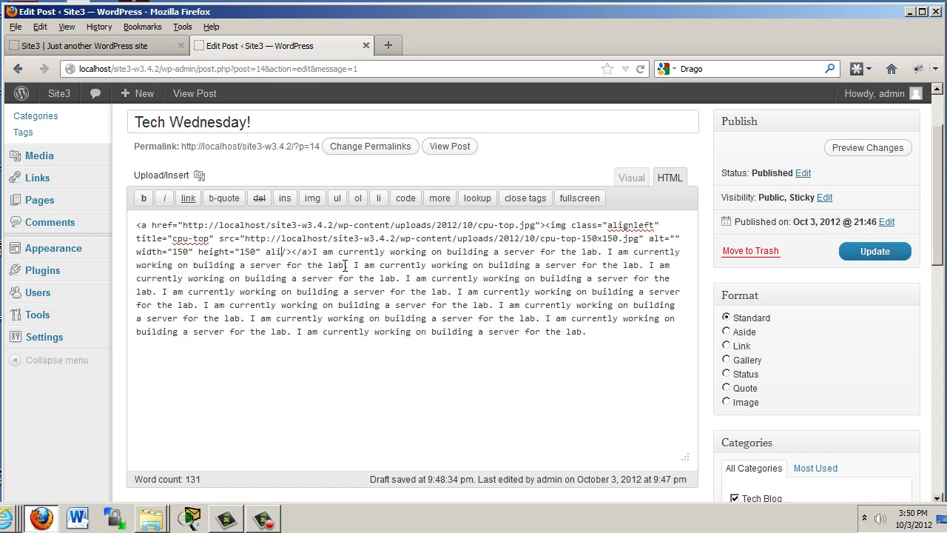
{"action": "key", "text": "BackSpace"}
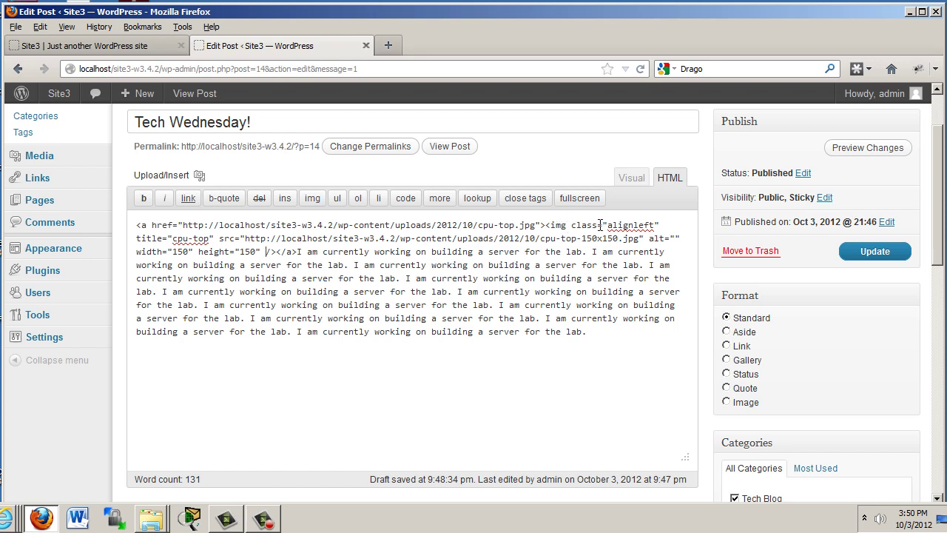
- Check that the alignleft class remains and update the post
{"action": "left_click_drag", "start_coordinate": [604, 225], "coordinate": [664, 226]}
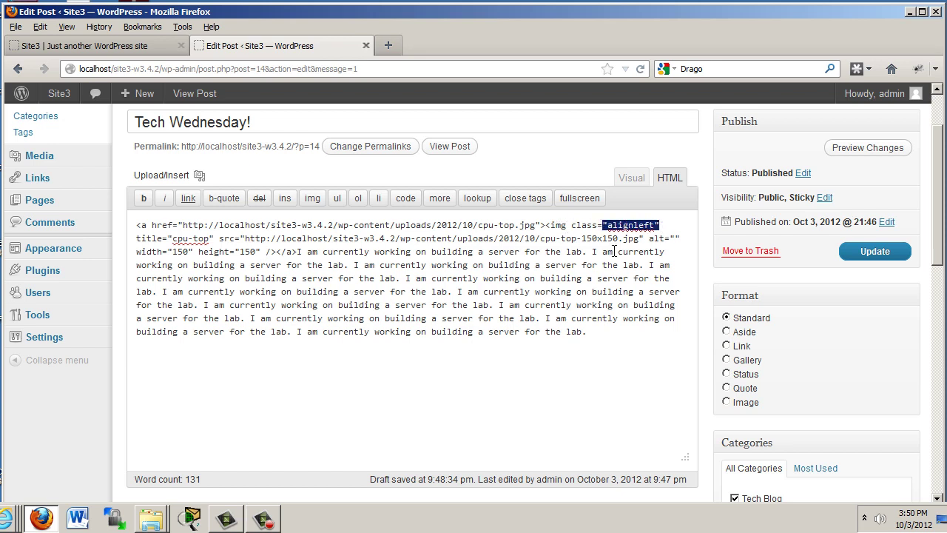
{"action": "left_click", "coordinate": [432, 253]}
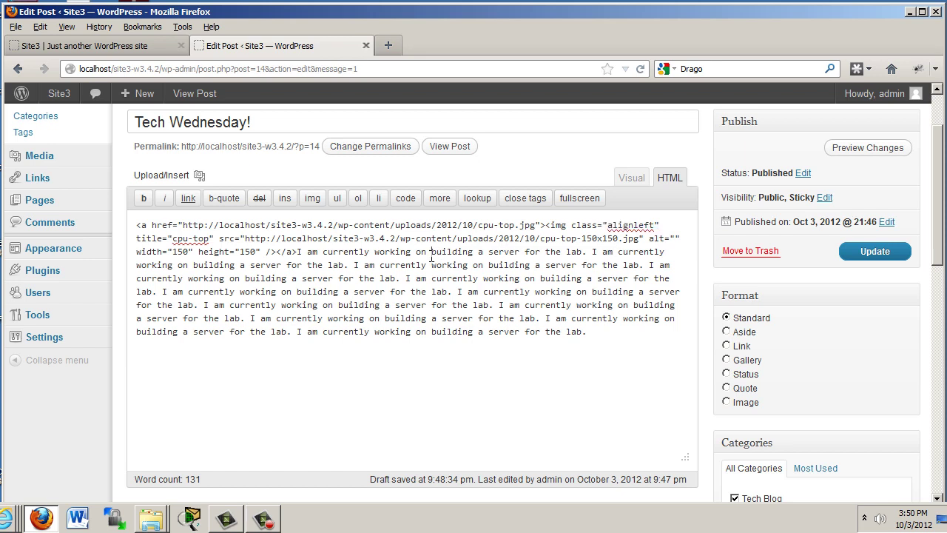
{"action": "left_click", "coordinate": [875, 254]}
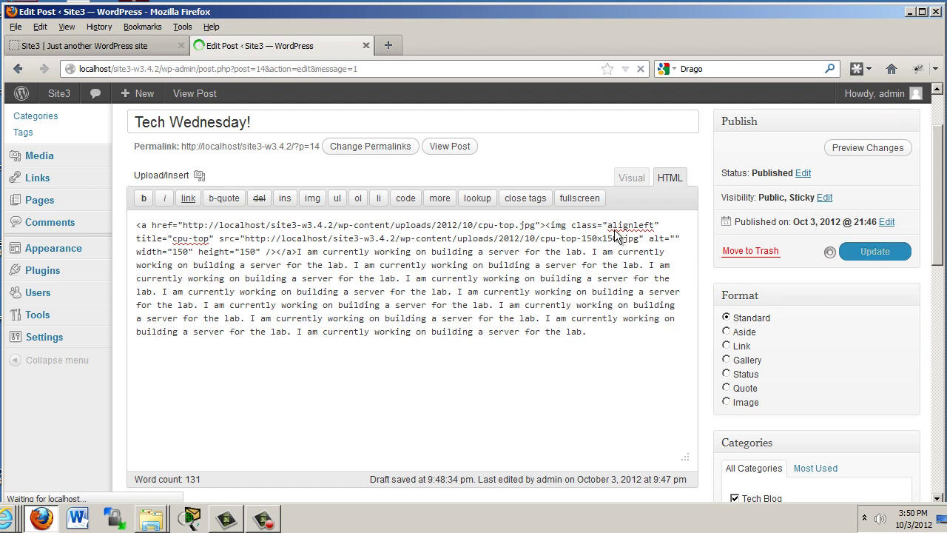
- Return the editor to Visual view, then reload the front page and scroll to Tech Wednesday!
{"action": "left_click", "coordinate": [631, 257]}
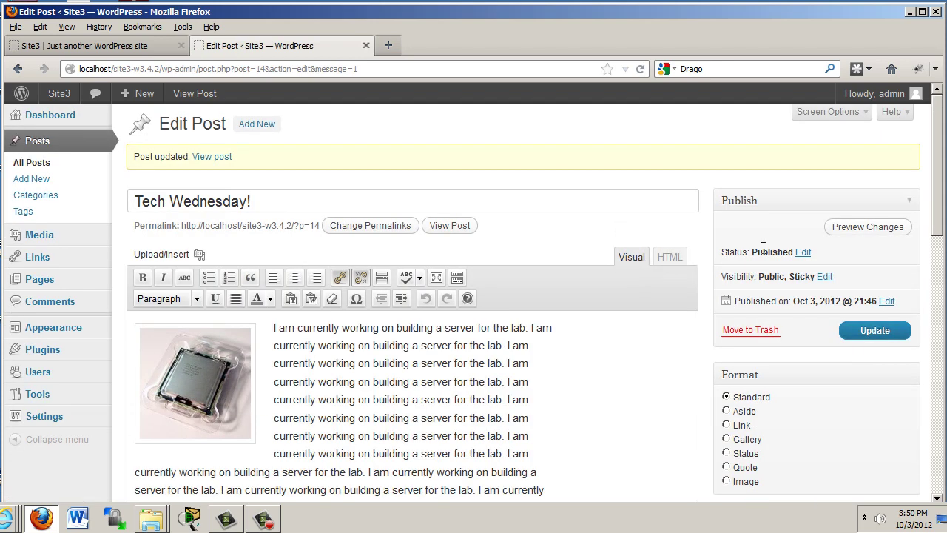
{"action": "mouse_move", "coordinate": [940, 199]}
{"action": "left_mouse_down"}
{"action": "mouse_move", "coordinate": [937, 236]}
{"action": "mouse_move", "coordinate": [934, 189]}
{"action": "left_mouse_up"}
{"action": "left_click", "coordinate": [130, 44]}
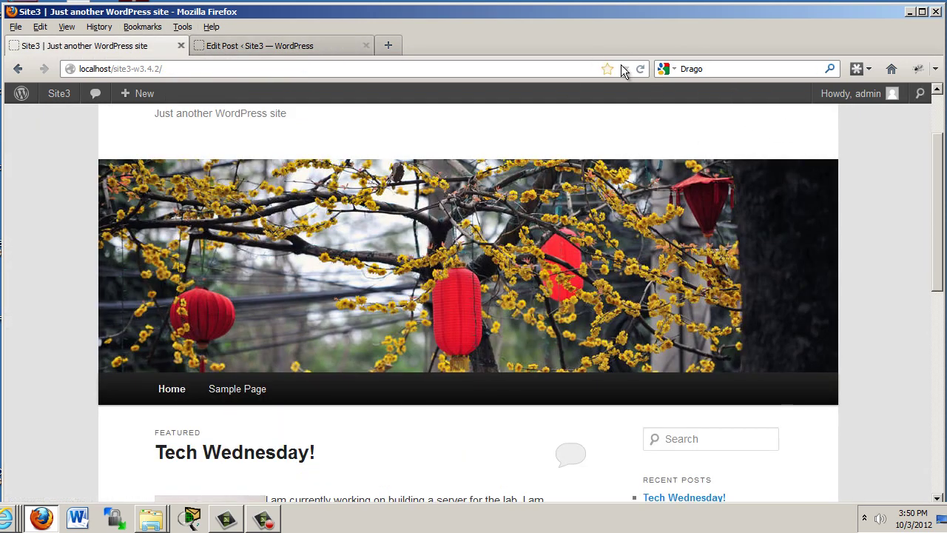
{"action": "left_click", "coordinate": [640, 69]}
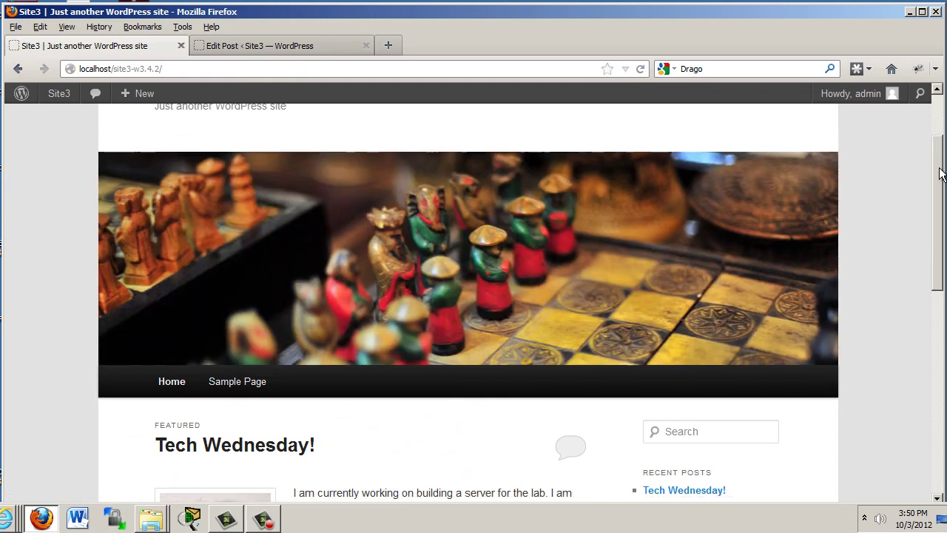
{"action": "scroll", "coordinate": [940, 172], "scroll_direction": "down", "scroll_amount": 5}
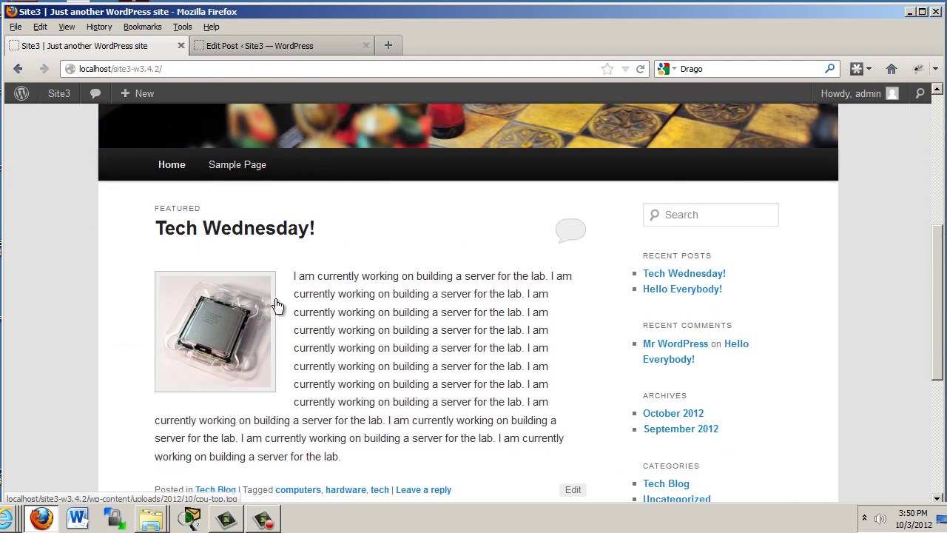